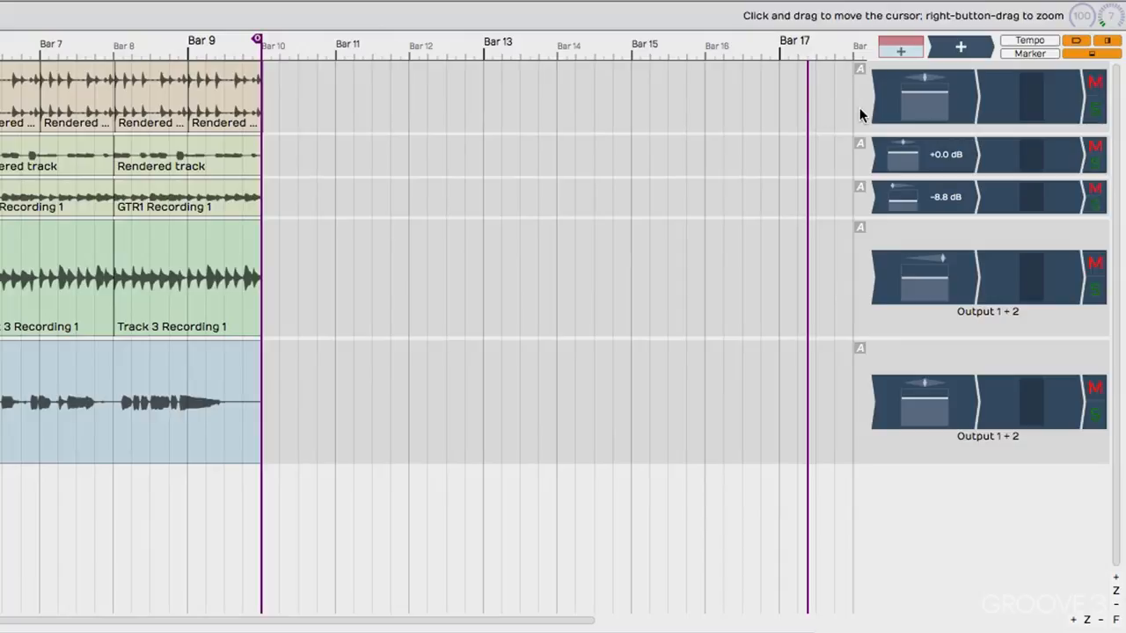
Widen the plugin area and move the first track's volume and pan plugin after its level meter.
{"action": "left_click_drag", "start_coordinate": [864, 103], "coordinate": [744, 96]}
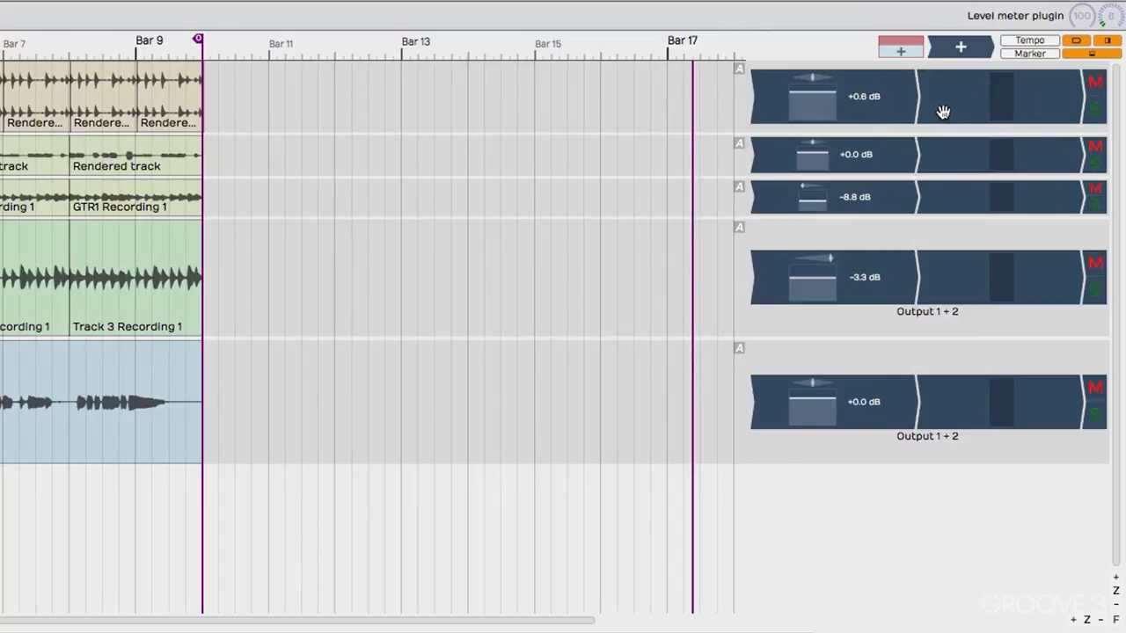
{"action": "mouse_move", "coordinate": [948, 104]}
{"action": "left_mouse_down"}
{"action": "mouse_move", "coordinate": [904, 118]}
{"action": "mouse_move", "coordinate": [817, 110]}
{"action": "mouse_move", "coordinate": [932, 102]}
{"action": "left_mouse_up"}
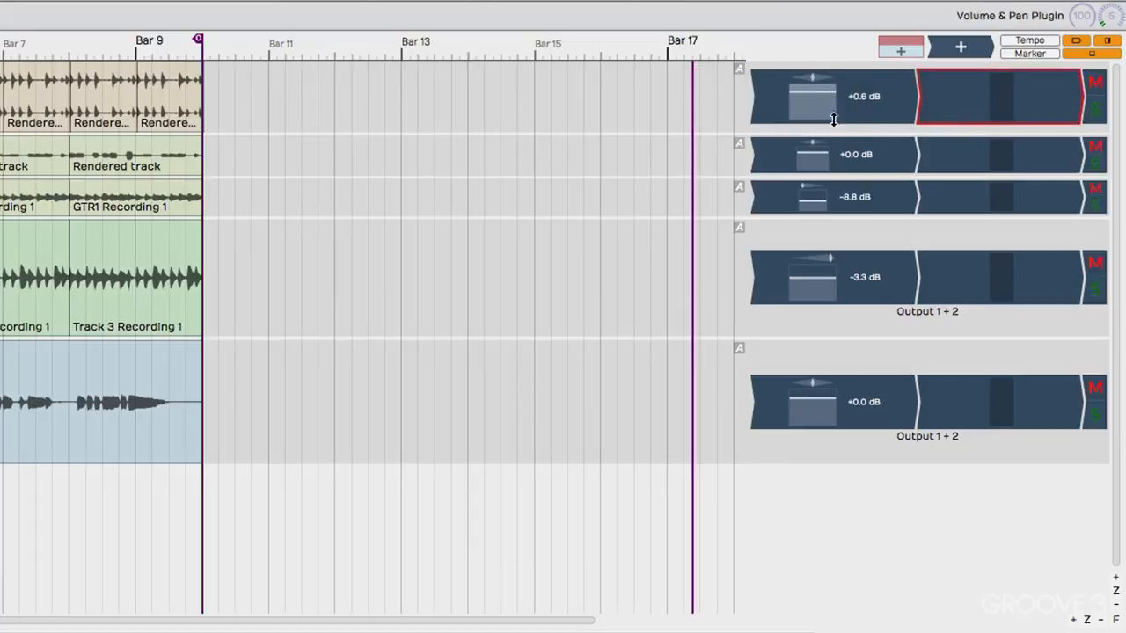
{"action": "left_click_drag", "start_coordinate": [859, 113], "coordinate": [952, 114]}
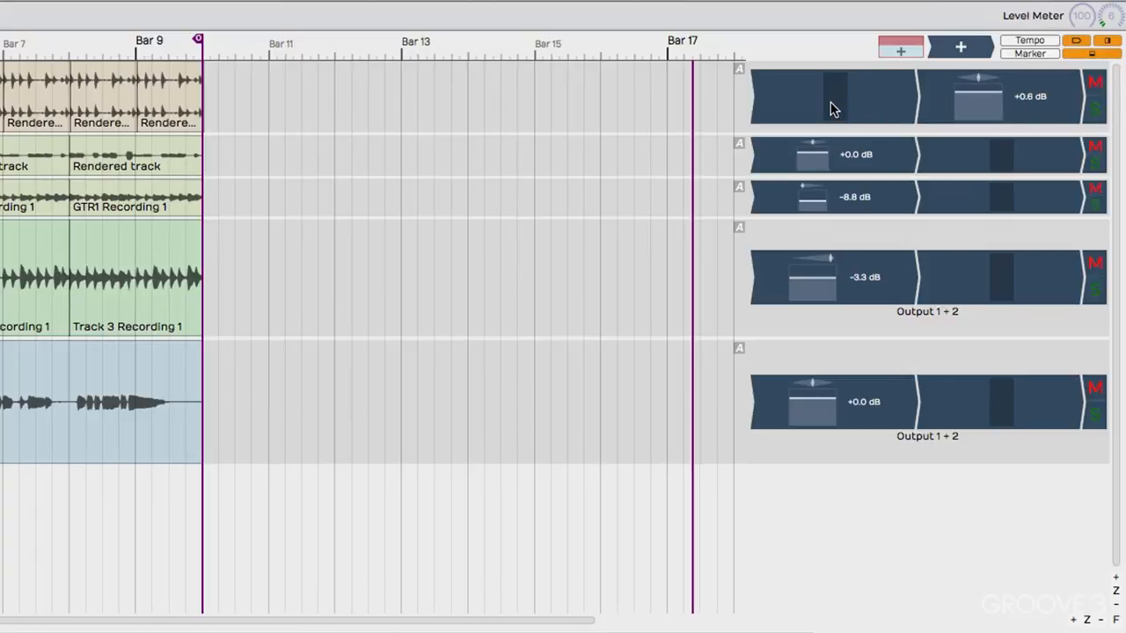
Duplicate the first track's volume and pan plugin and place one copy at the start of the chain.
{"action": "left_click", "coordinate": [942, 111]}
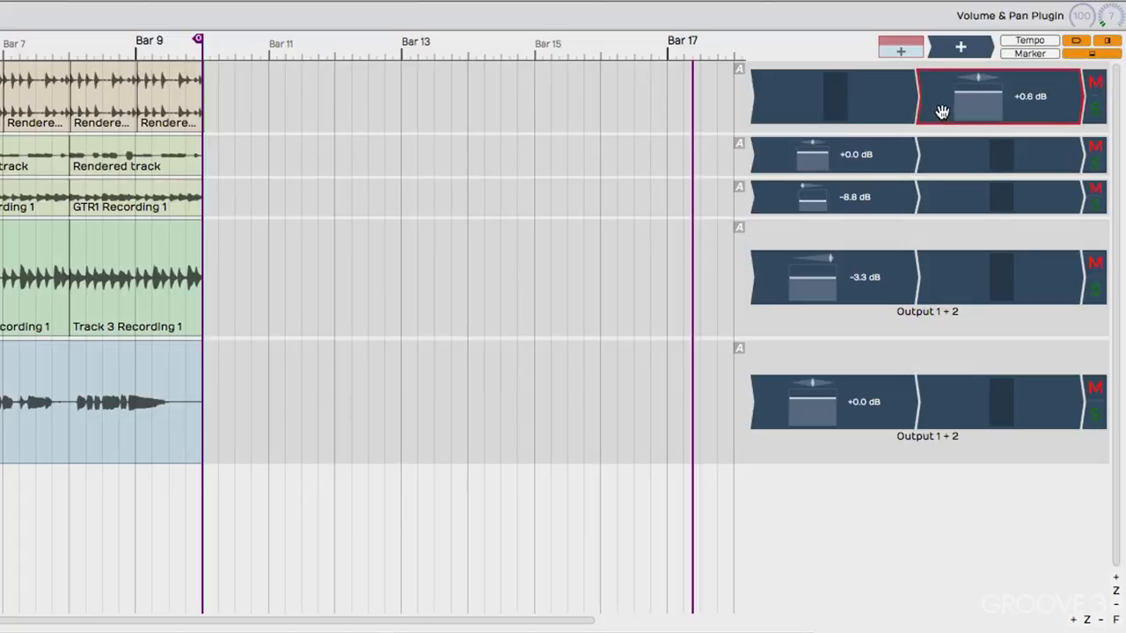
{"action": "key", "text": "ctrl+d"}
{"action": "left_click_drag", "start_coordinate": [942, 112], "coordinate": [783, 111]}
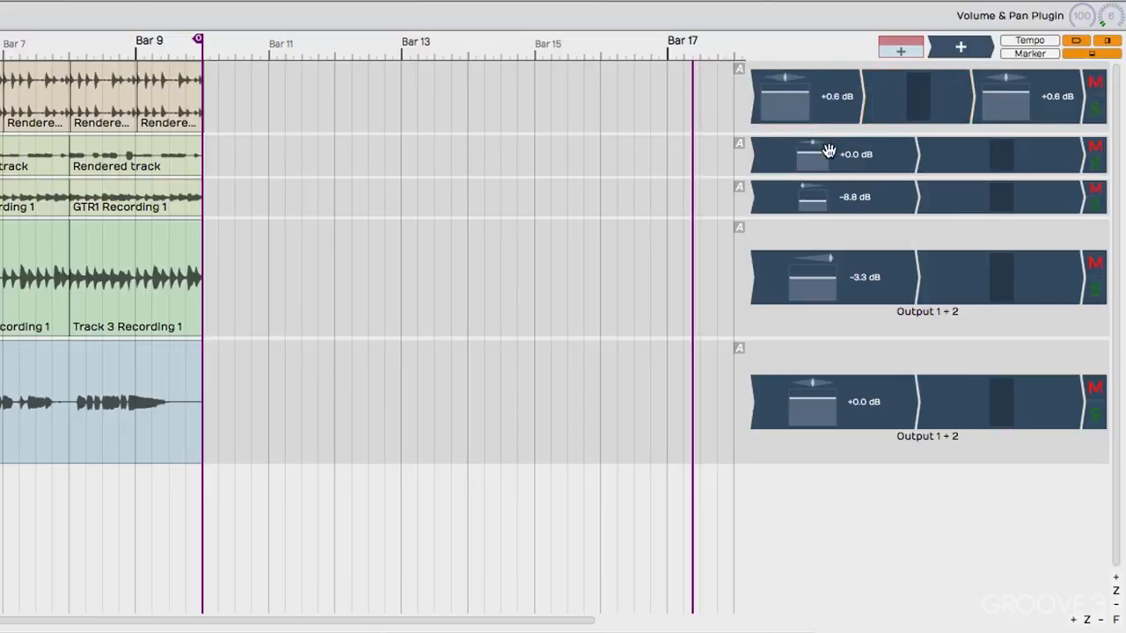
Duplicate the first track's level meter and place one copy at the very start of the chain.
{"action": "left_click", "coordinate": [933, 104]}
{"action": "key", "text": "ctrl+d"}
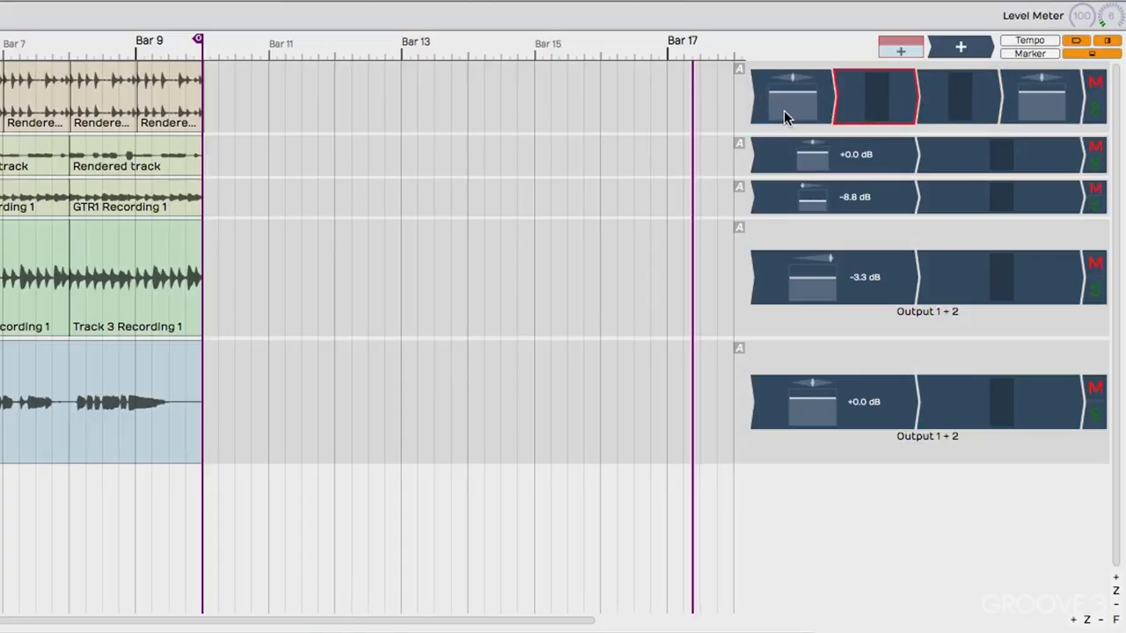
{"action": "left_click_drag", "start_coordinate": [832, 102], "coordinate": [774, 96]}
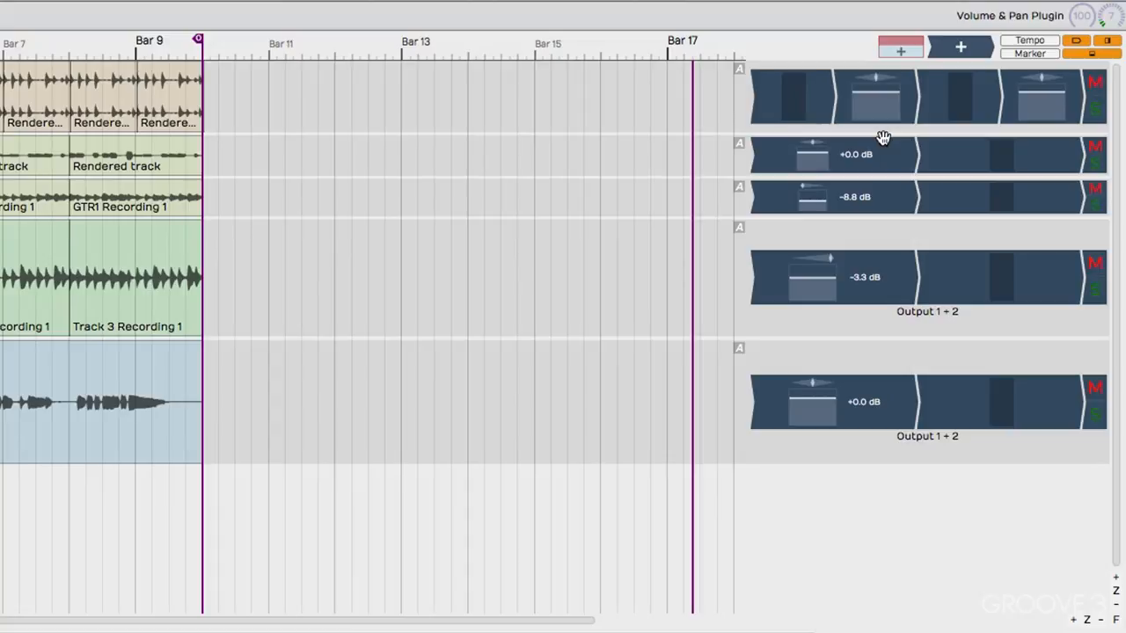
Delete the extra level meter and volume plugins from the first track and place the remaining volume plugin before the level meter.
{"action": "left_click", "coordinate": [816, 100]}
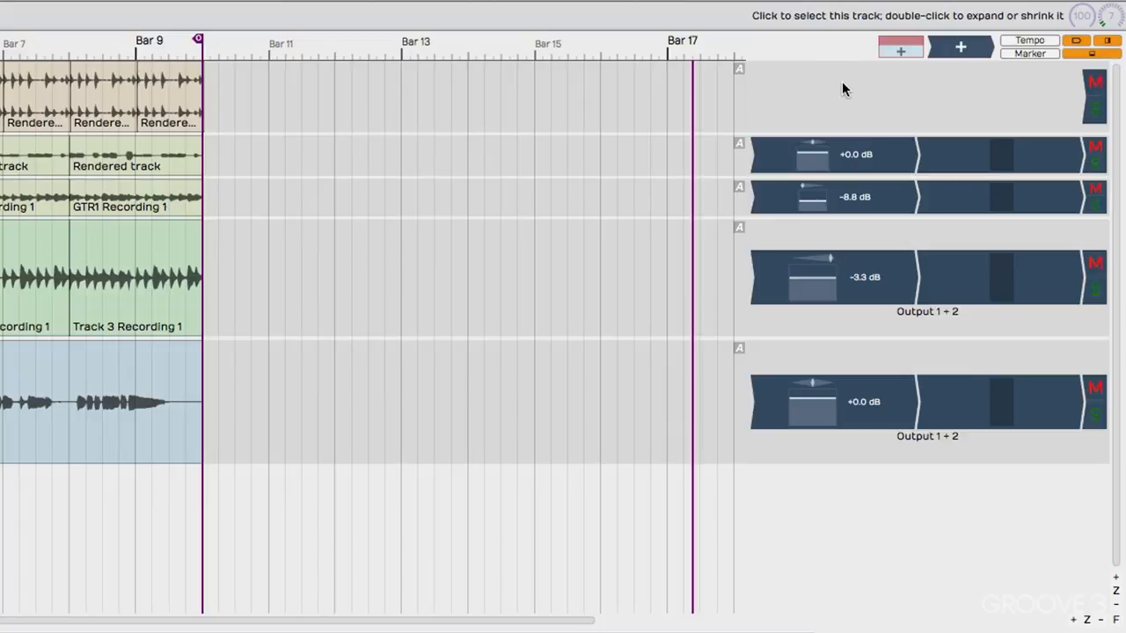
{"action": "left_click", "coordinate": [967, 104]}
{"action": "left_click", "coordinate": [966, 108]}
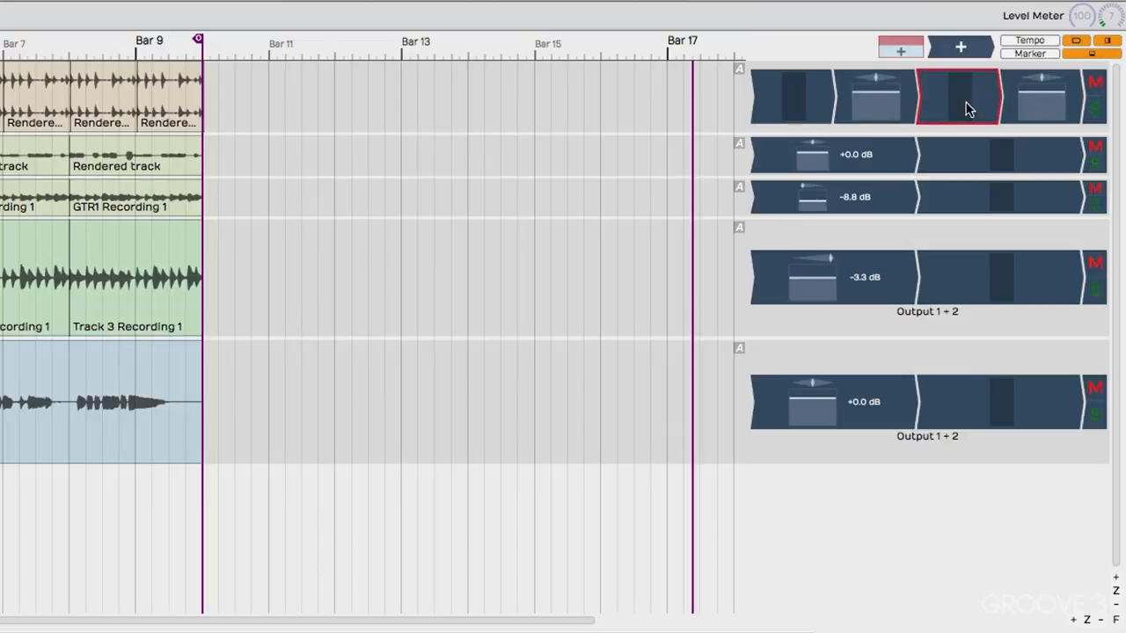
{"action": "key", "text": "Delete"}
{"action": "left_click", "coordinate": [842, 113]}
{"action": "key", "text": "Delete"}
{"action": "left_click_drag", "start_coordinate": [1038, 113], "coordinate": [888, 119]}
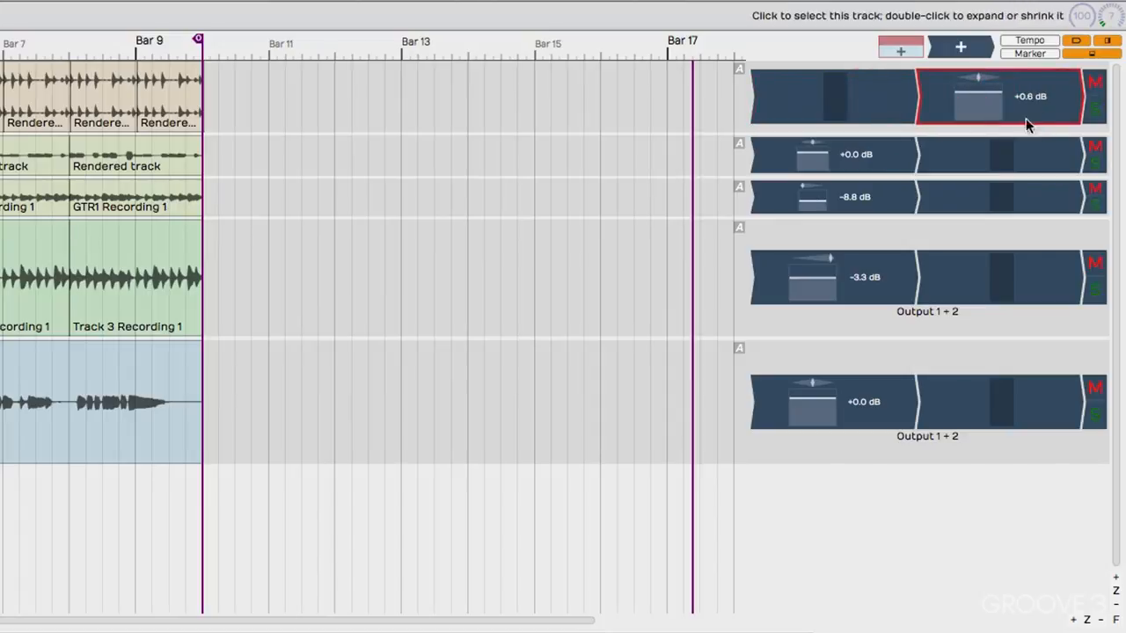
{"action": "left_click_drag", "start_coordinate": [1025, 118], "coordinate": [759, 110]}
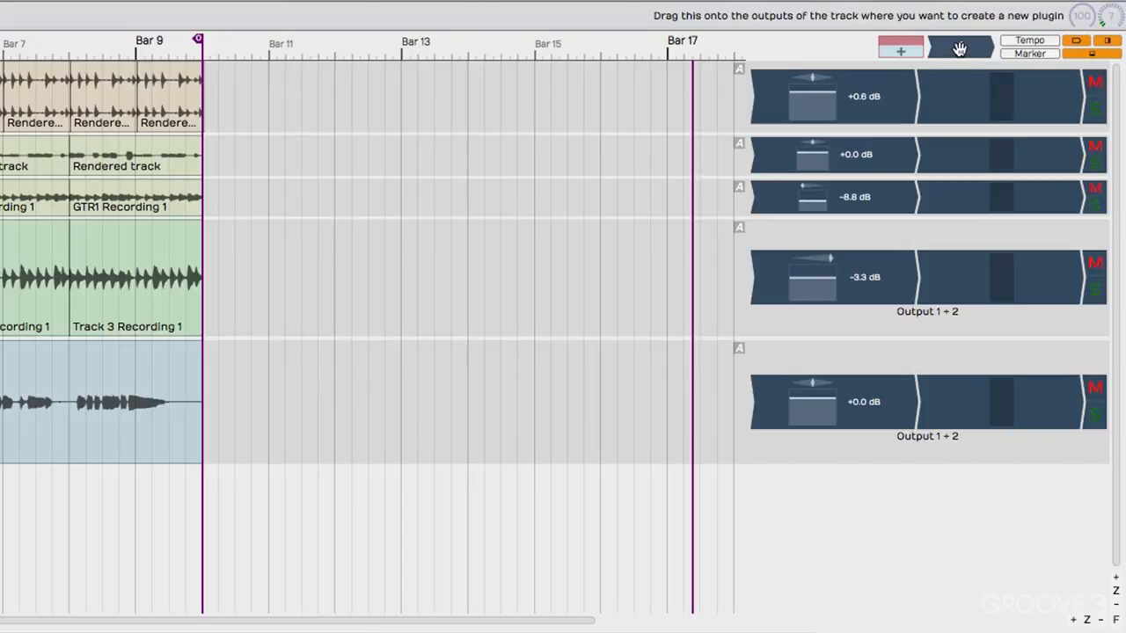
Insert Tracktion's 4-Band Equaliser at the start of the Drum Beat track's plugin chain.
{"action": "left_click_drag", "start_coordinate": [958, 64], "coordinate": [766, 103]}
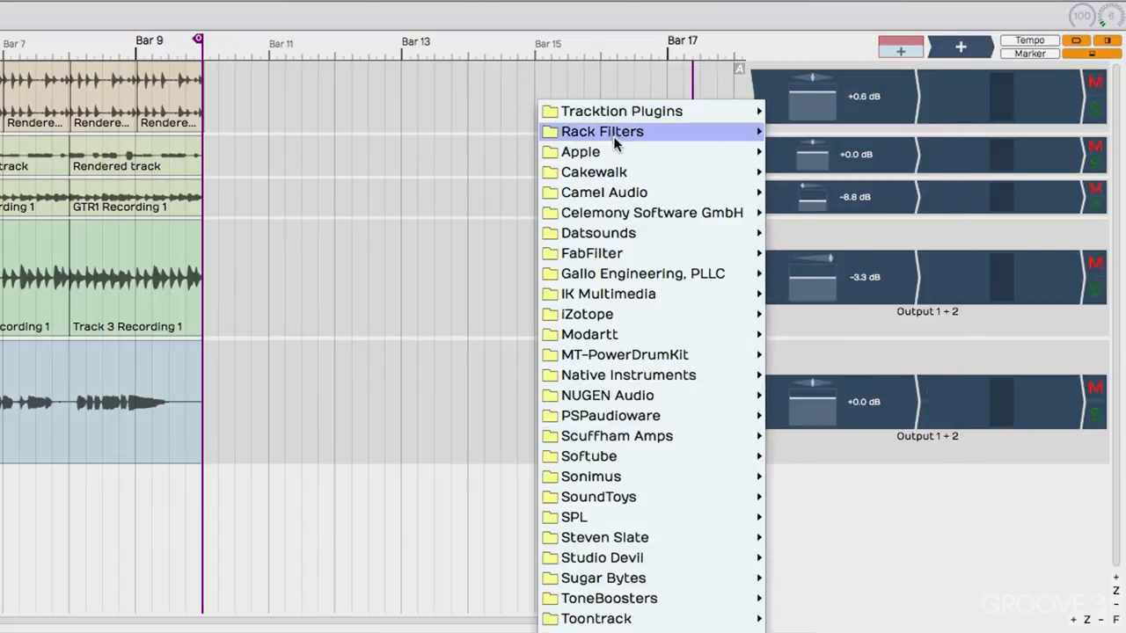
{"action": "mouse_move", "coordinate": [614, 122]}
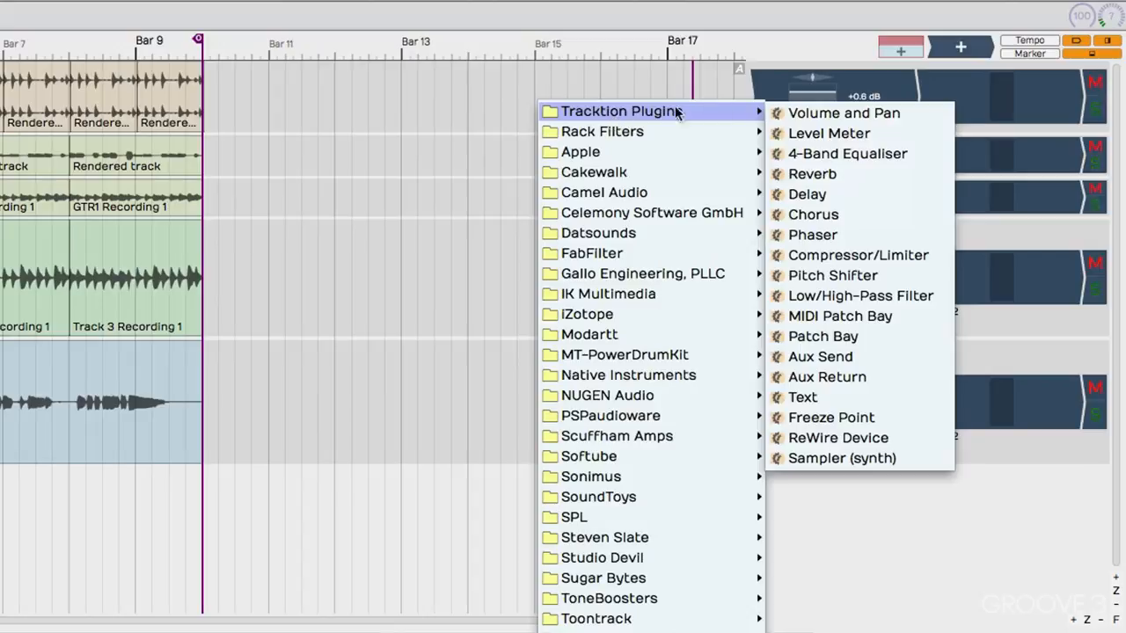
{"action": "left_click", "coordinate": [847, 154]}
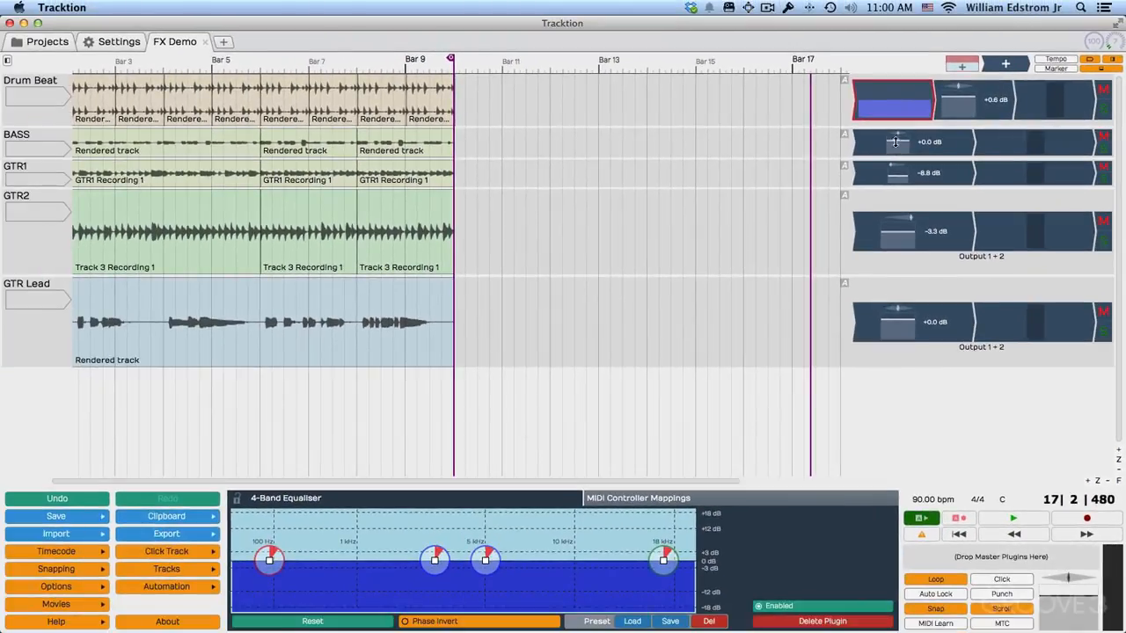
{"action": "left_click", "coordinate": [972, 106]}
{"action": "left_click", "coordinate": [926, 110]}
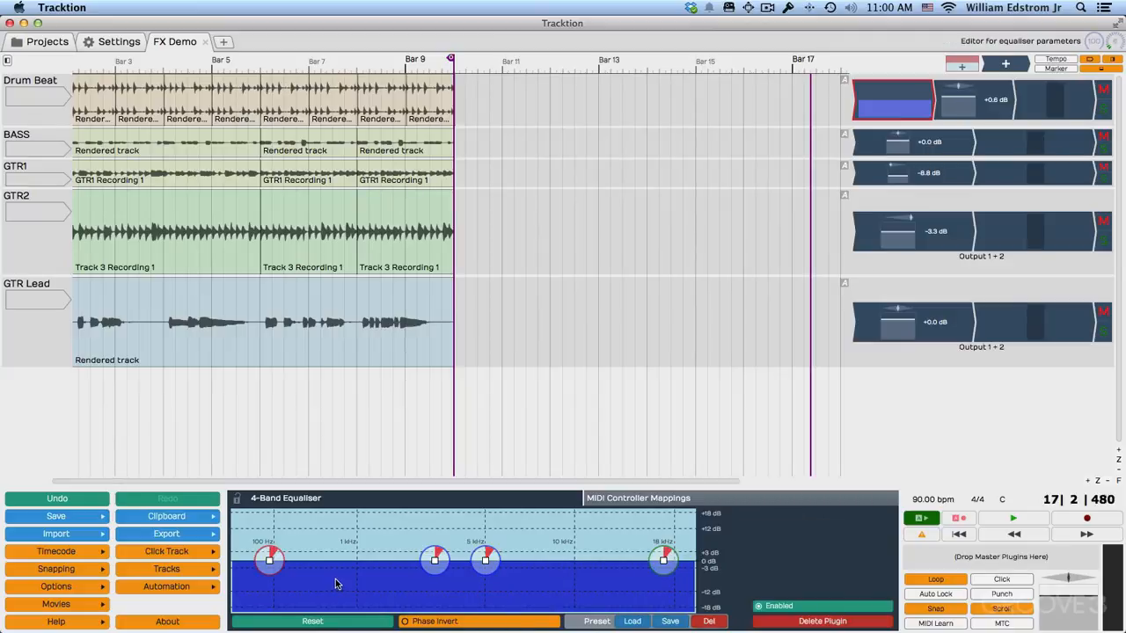
Insert the ToneBoosters TB_Compressor_v3 plugin before the volume plugin on the BASS track and move its window clear of the tracks.
{"action": "left_click_drag", "start_coordinate": [1005, 64], "coordinate": [867, 135]}
{"action": "mouse_move", "coordinate": [753, 498]}
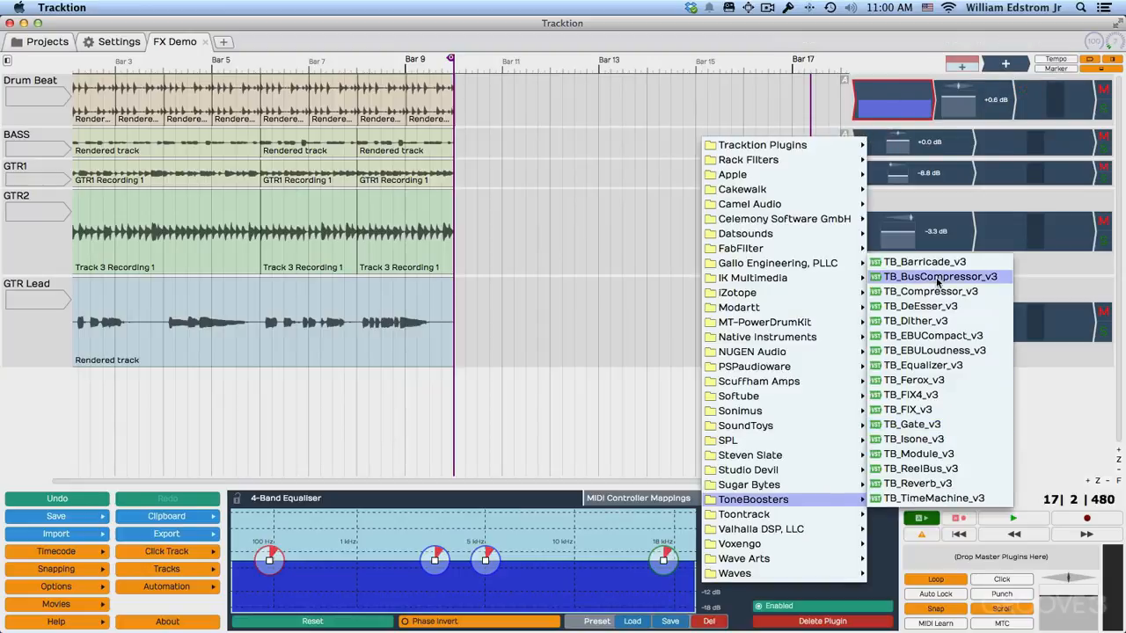
{"action": "left_click", "coordinate": [934, 292]}
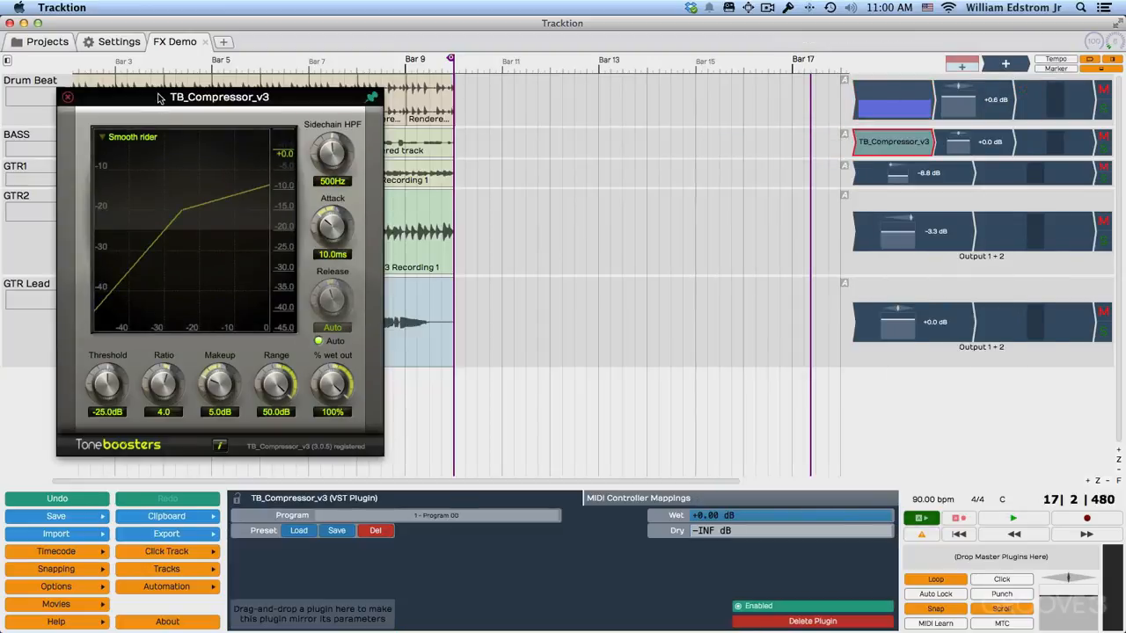
{"action": "left_click_drag", "start_coordinate": [158, 97], "coordinate": [574, 124]}
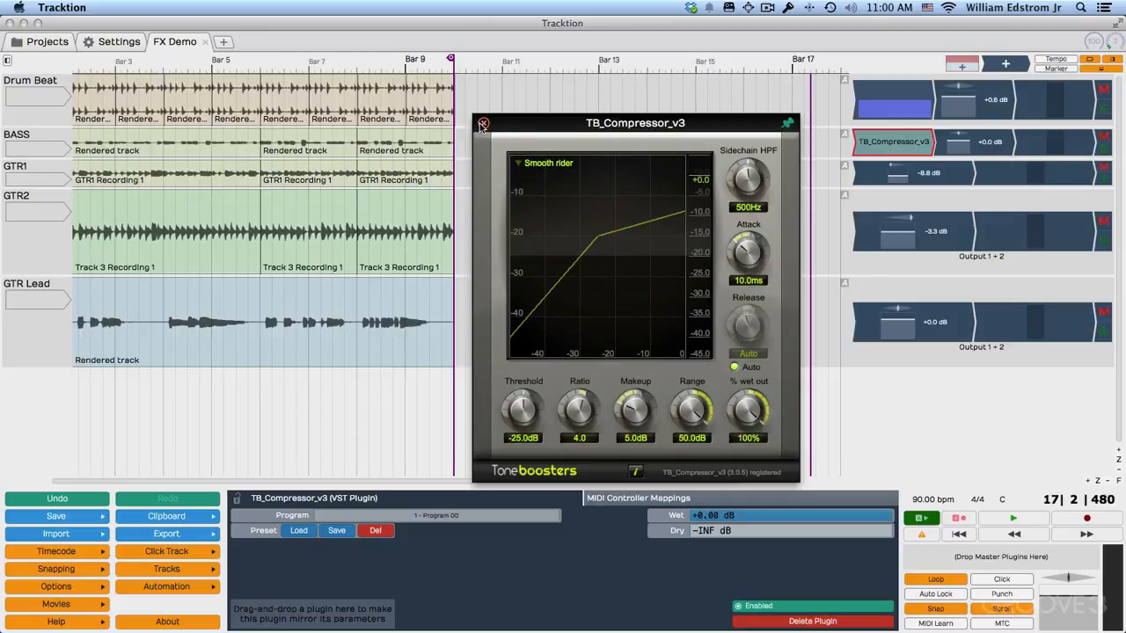
{"action": "left_click", "coordinate": [885, 142]}
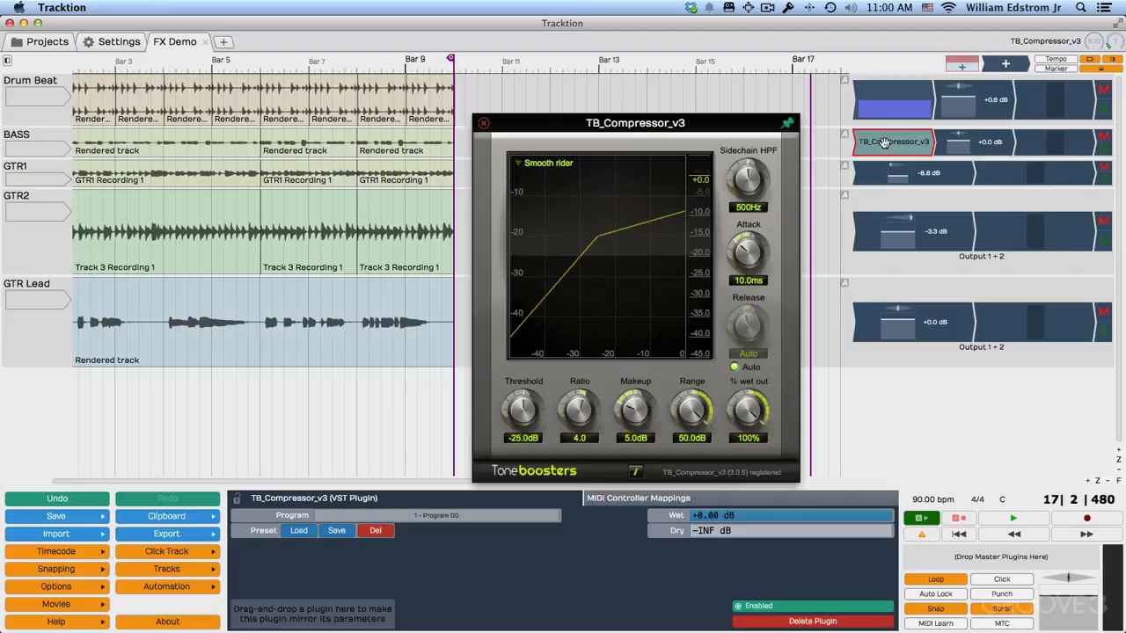
Toggle the enabled state of the Drum Beat track's 4-Band Equaliser and delete the plugin.
{"action": "left_click", "coordinate": [890, 111]}
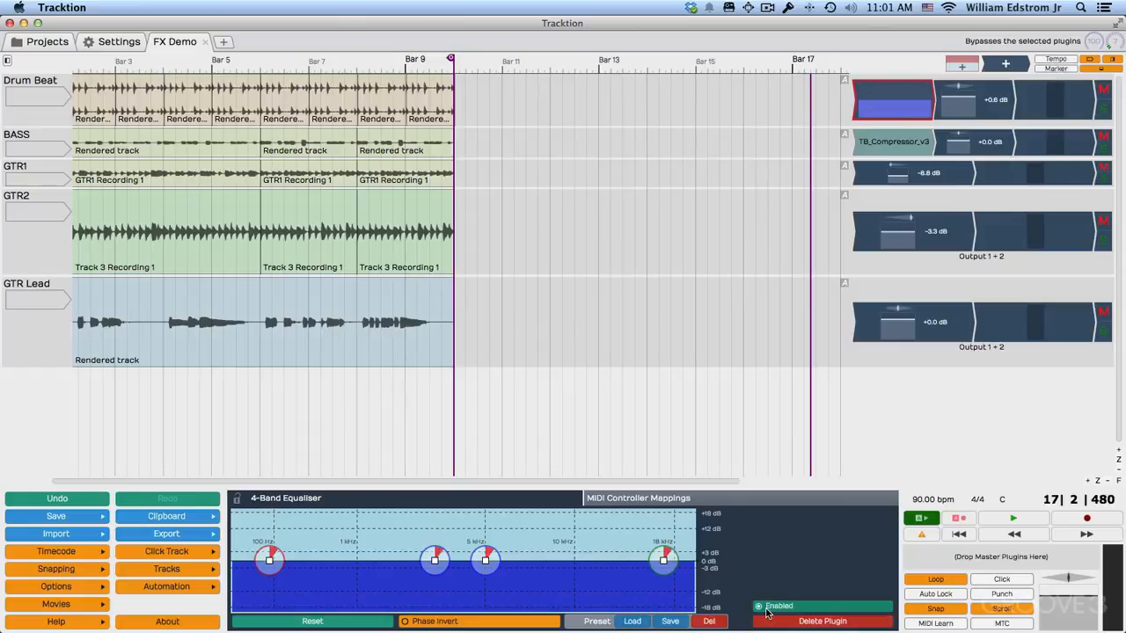
{"action": "left_click", "coordinate": [836, 605]}
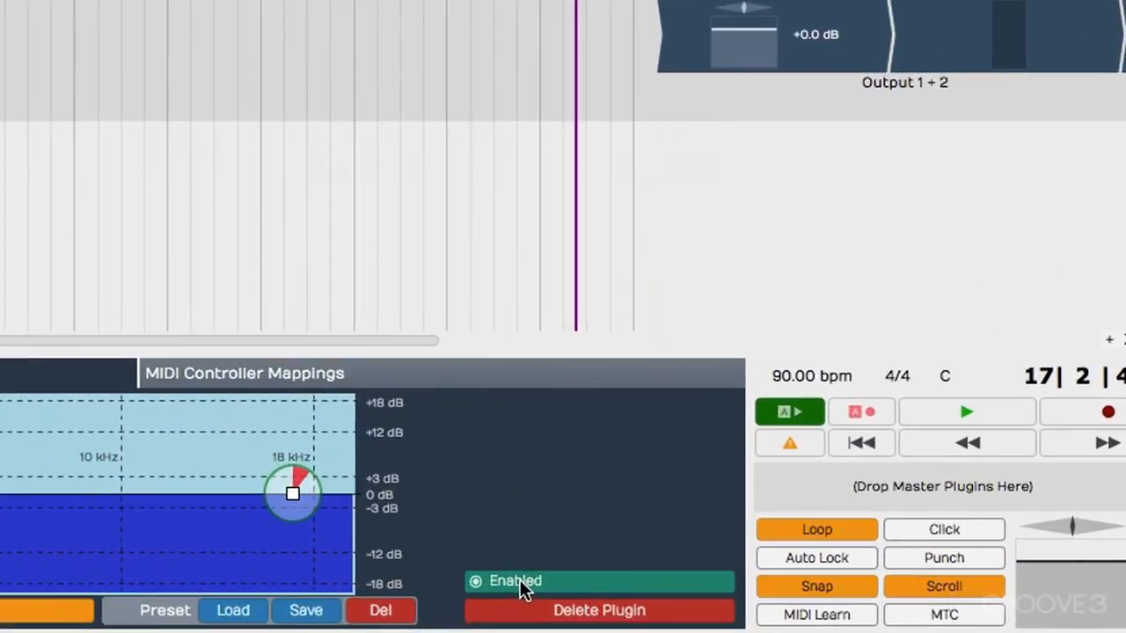
{"action": "left_click", "coordinate": [782, 605]}
{"action": "left_click", "coordinate": [520, 580]}
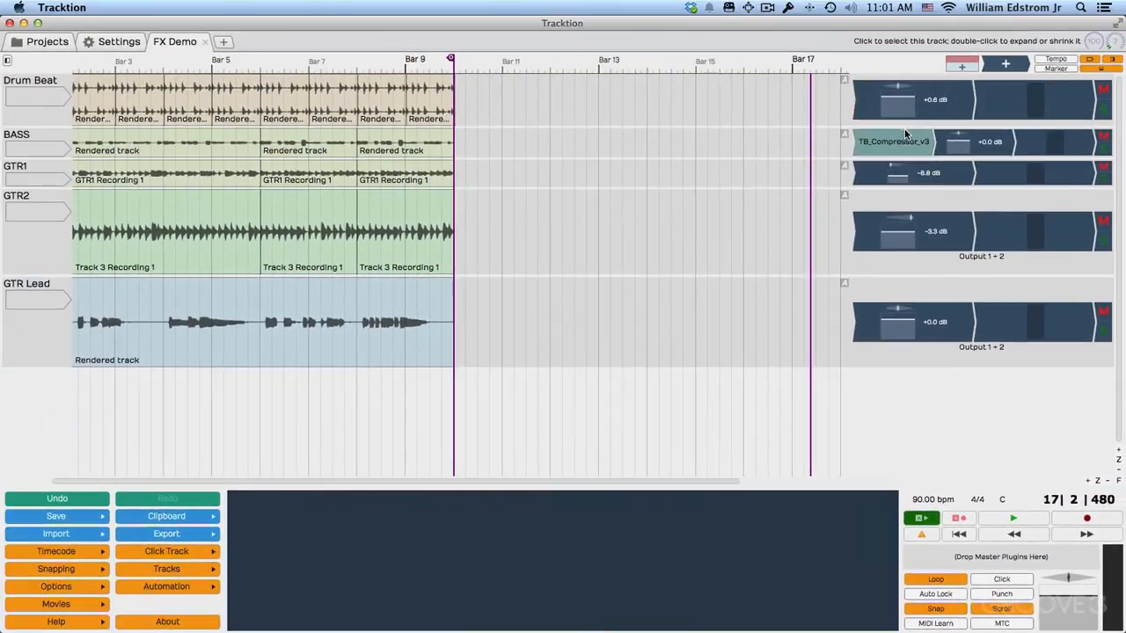
Delete the TB_Compressor_v3 plugin from the BASS track.
{"action": "double_click", "coordinate": [899, 139]}
{"action": "key", "text": "Delete"}
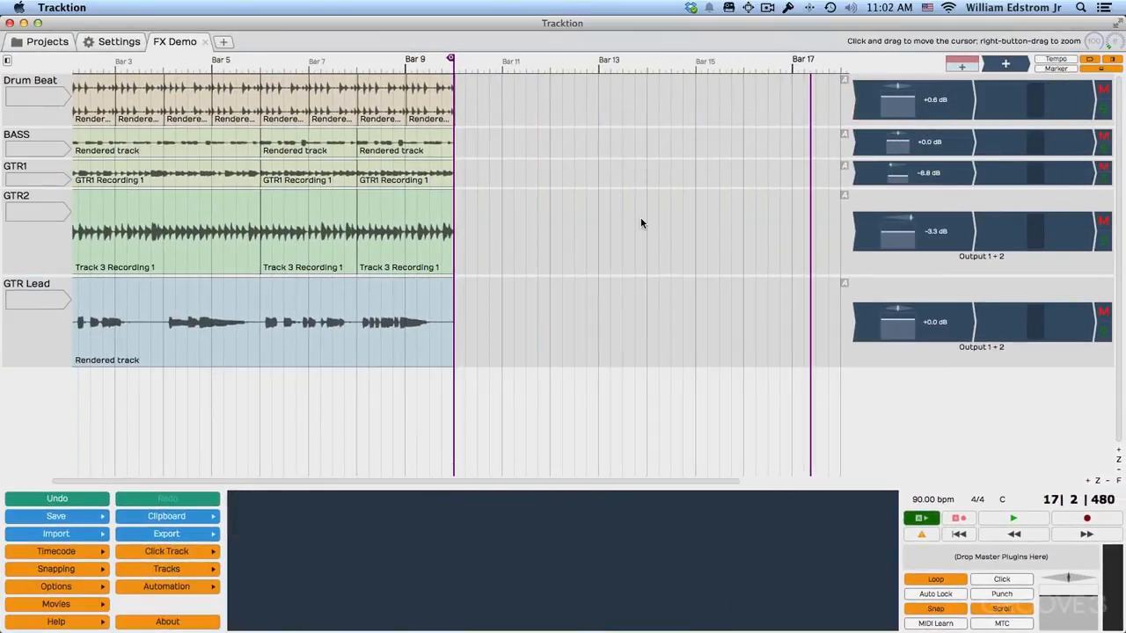
Show the plugin browser and filter its list with the search text "del".
{"action": "left_click", "coordinate": [7, 63]}
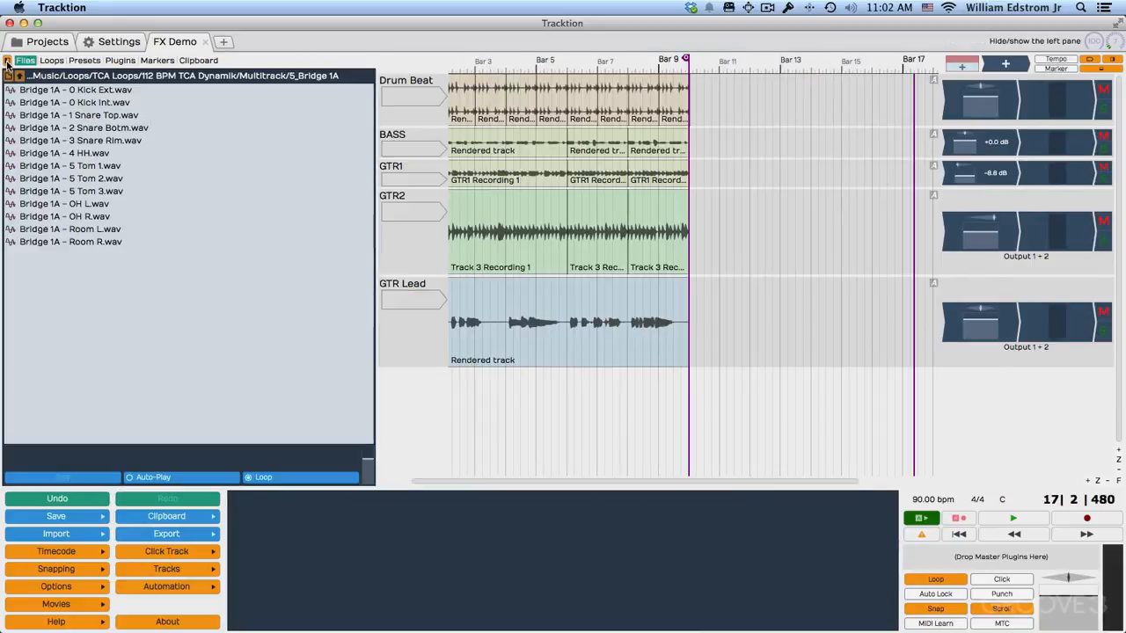
{"action": "left_click", "coordinate": [119, 61]}
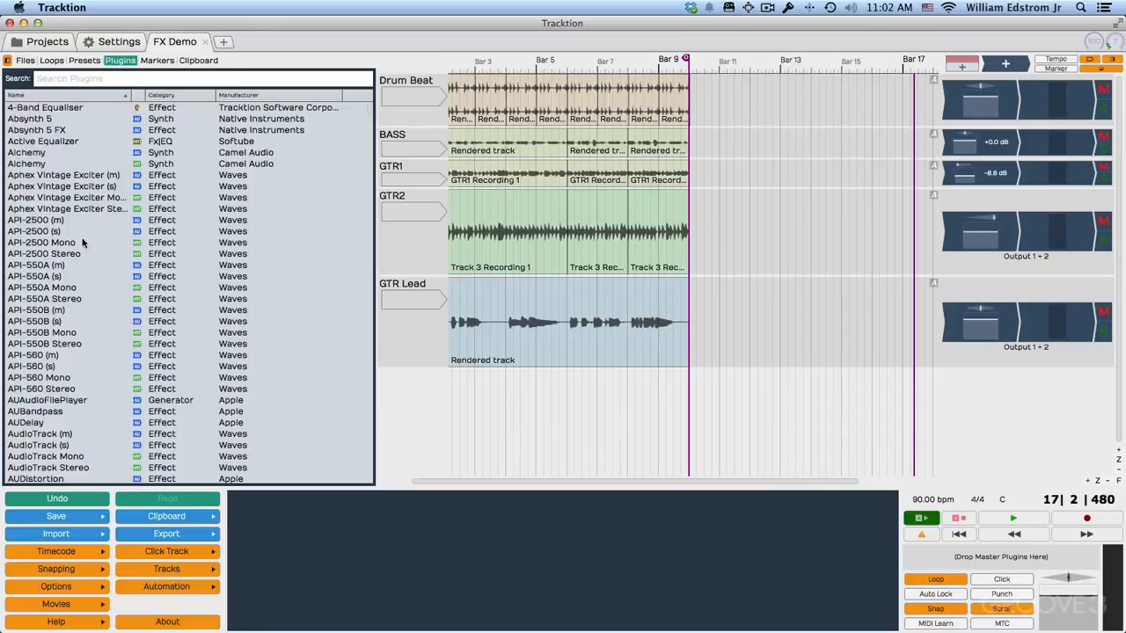
{"action": "left_click", "coordinate": [81, 81]}
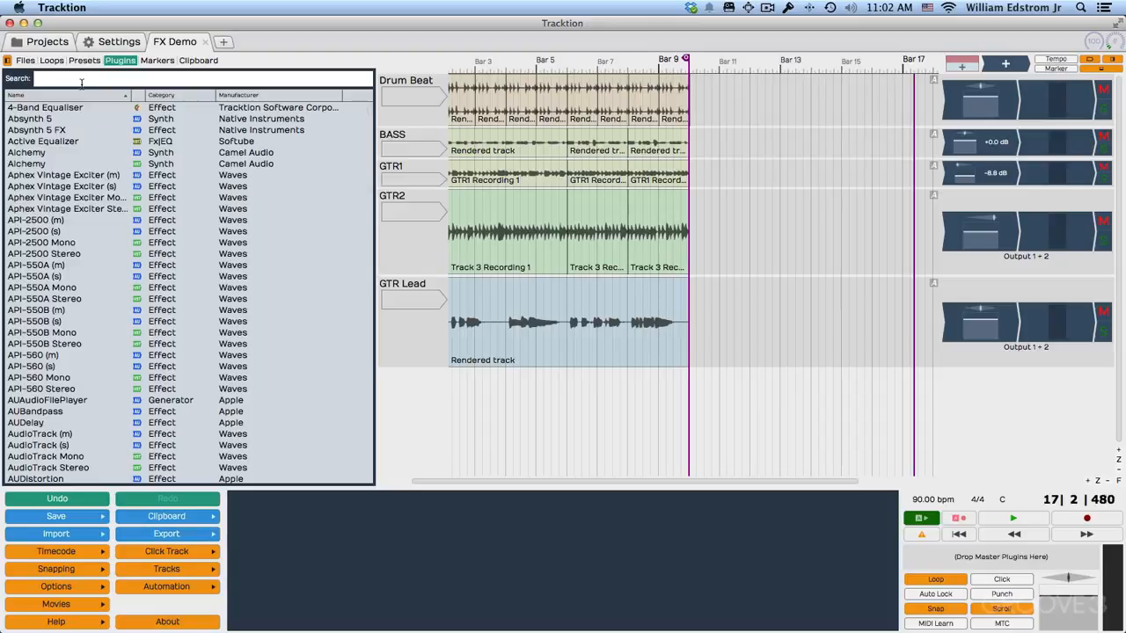
{"action": "type", "text": "del"}
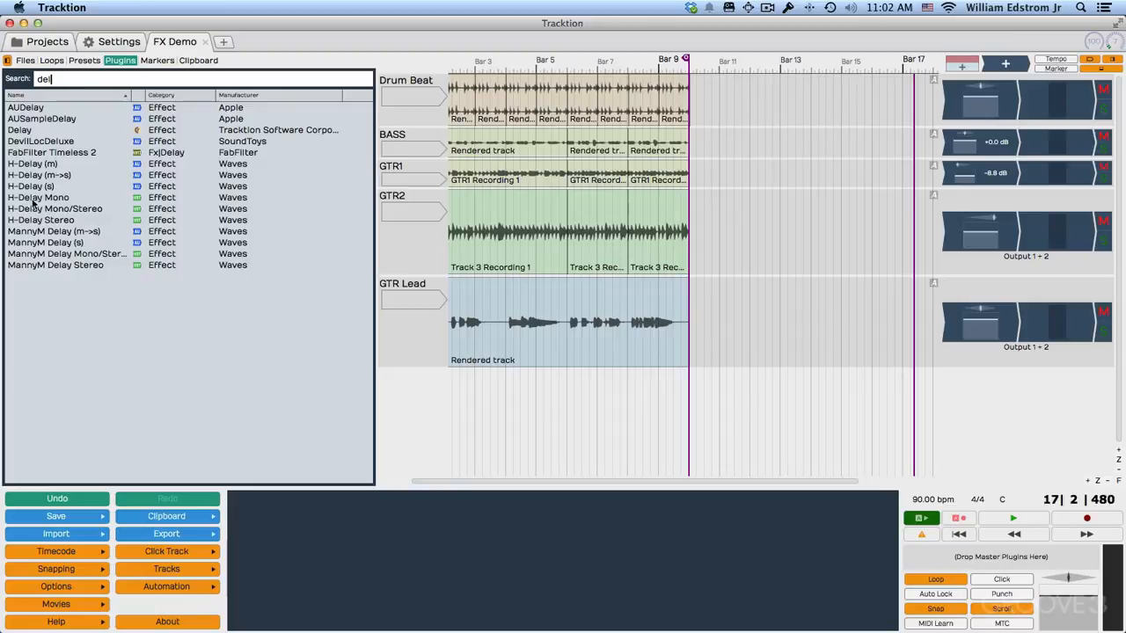
Insert H-Delay Mono/Stereo at the start of the GTR Lead chain, move its window below the tracks and start playback.
{"action": "left_click_drag", "start_coordinate": [25, 211], "coordinate": [925, 334]}
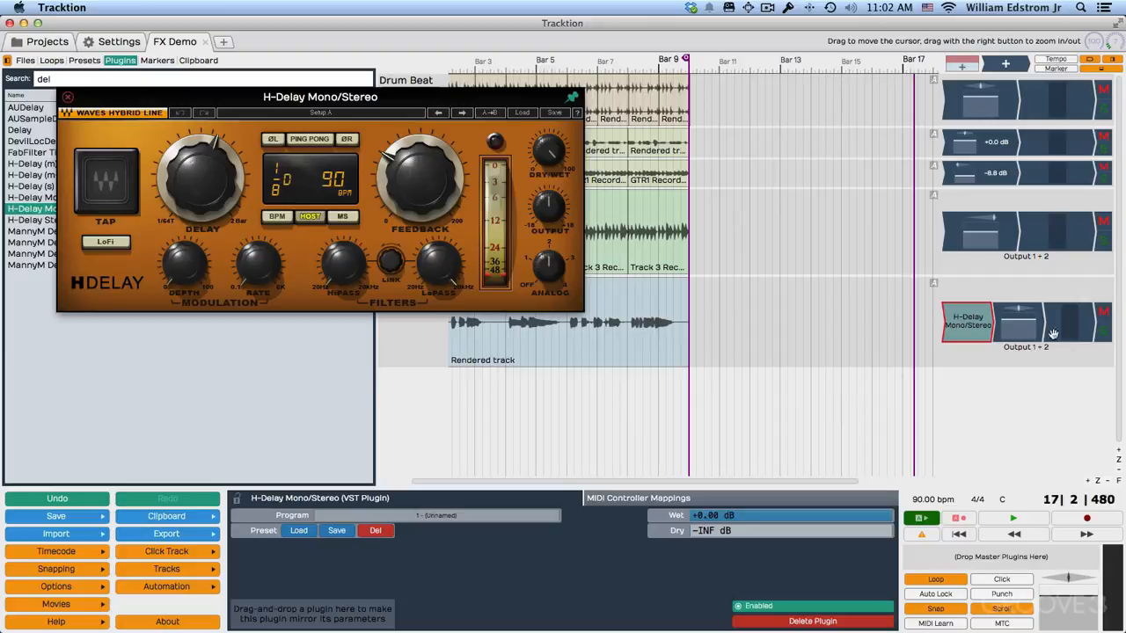
{"action": "left_click_drag", "start_coordinate": [416, 99], "coordinate": [952, 408]}
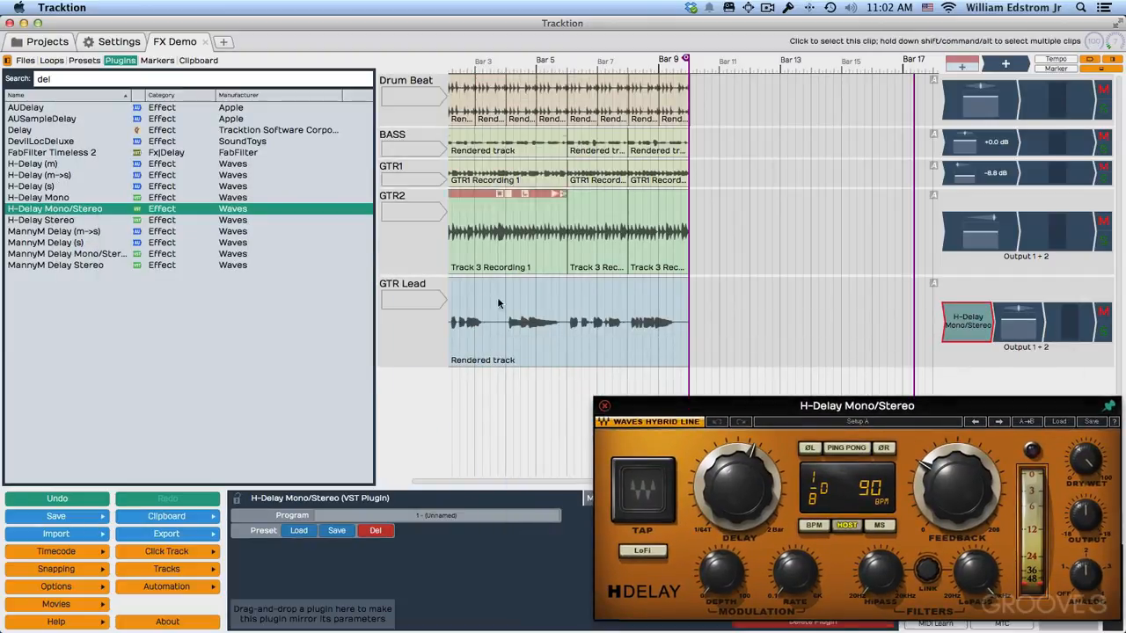
{"action": "left_click", "coordinate": [474, 411]}
{"action": "key", "text": "space"}
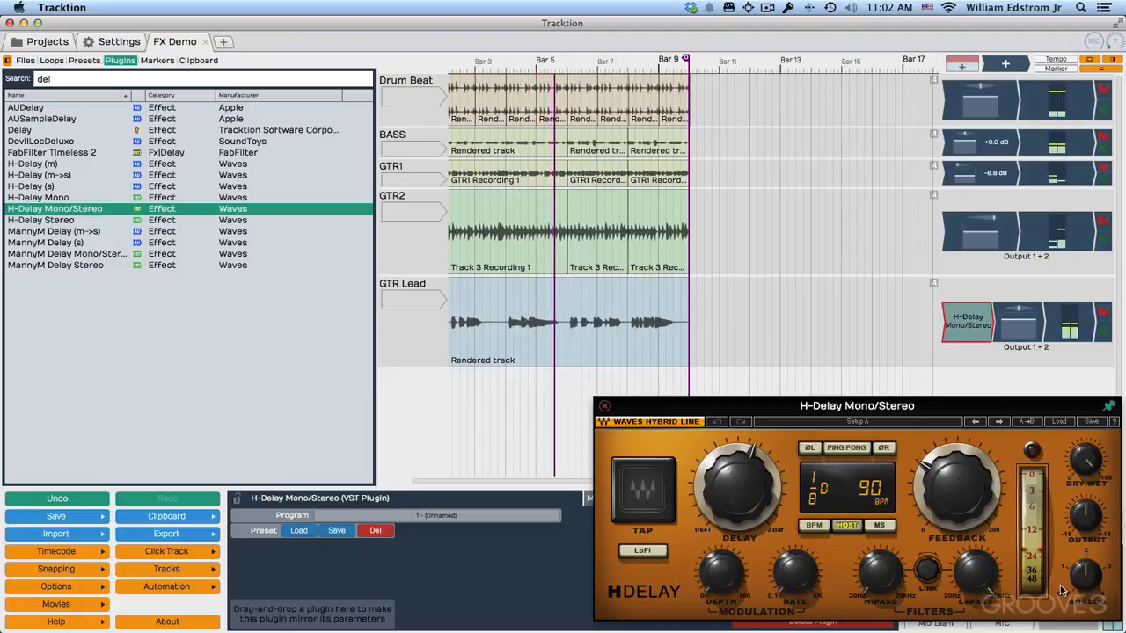
Load the Basic Slap Delay preset from the Classics presets in H-Delay and lower its dry/wet mix.
{"action": "left_click", "coordinate": [1059, 421]}
{"action": "mouse_move", "coordinate": [1020, 496]}
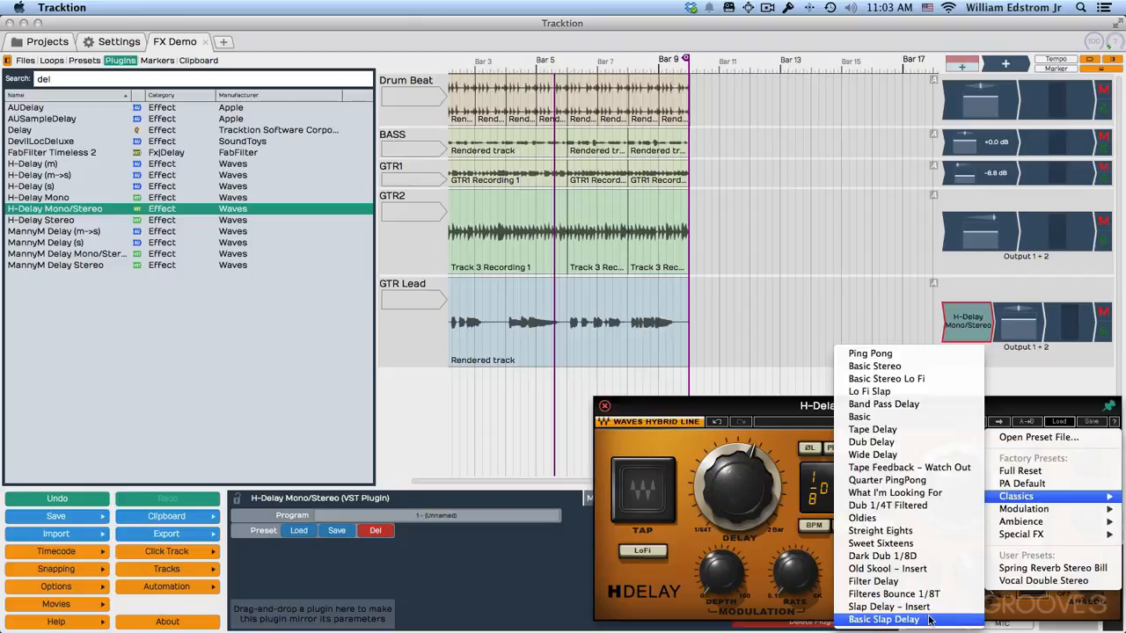
{"action": "left_click", "coordinate": [884, 619]}
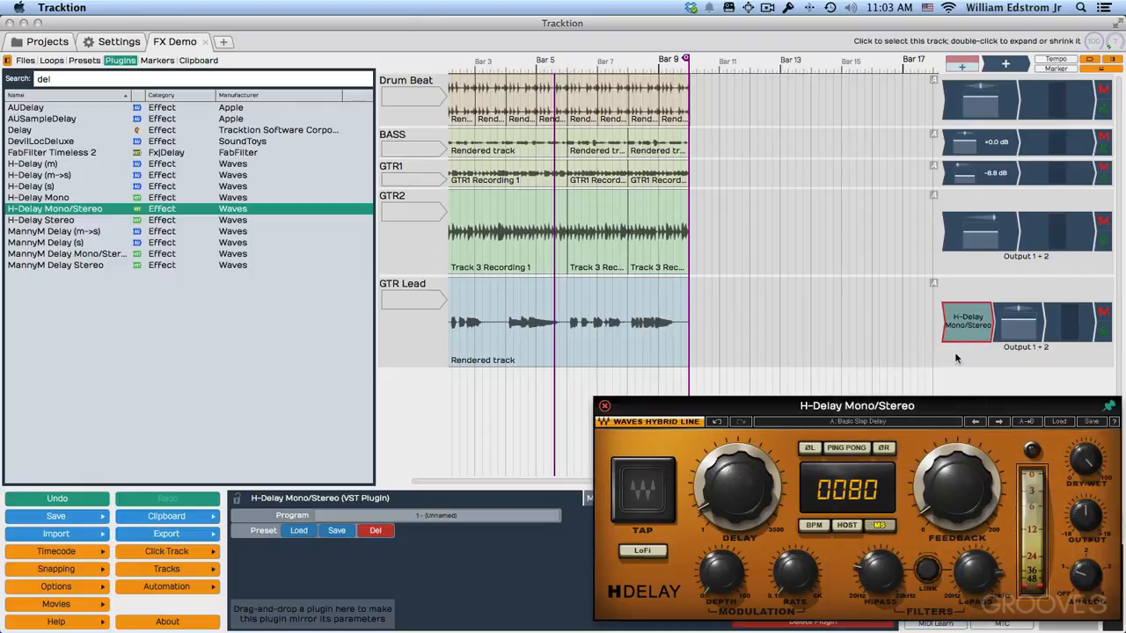
{"action": "mouse_move", "coordinate": [1088, 466]}
{"action": "left_click_drag", "start_coordinate": [1088, 459], "coordinate": [1088, 474]}
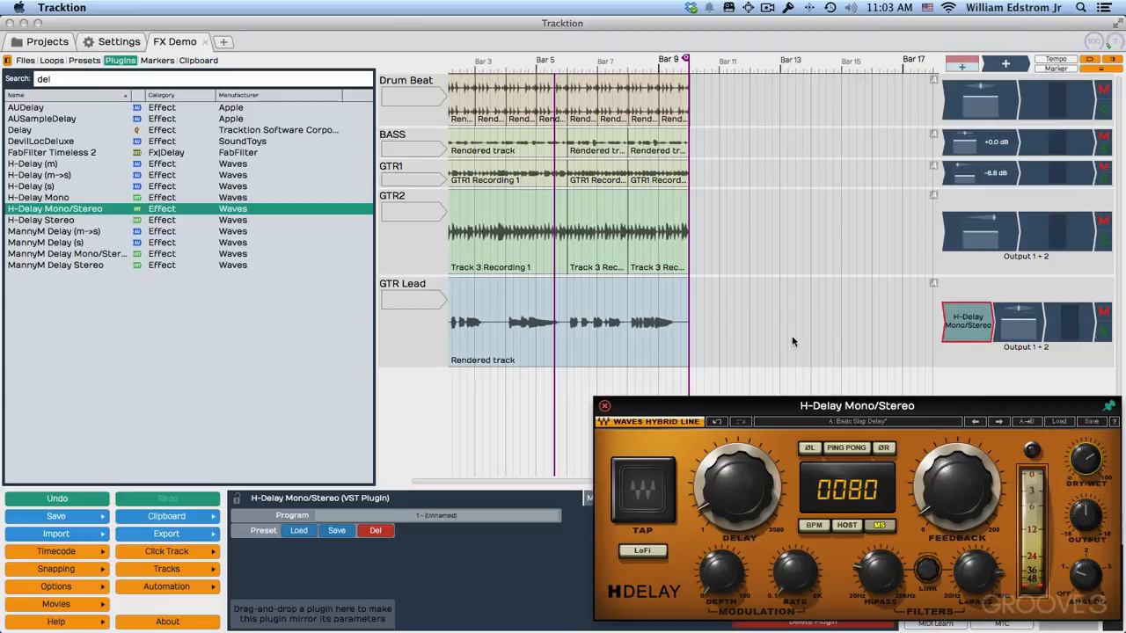
Play back the song to audition the slap delay on the GTR Lead track, and stop playback.
{"action": "left_click_drag", "start_coordinate": [471, 73], "coordinate": [502, 74]}
{"action": "left_click", "coordinate": [554, 357]}
{"action": "mouse_move", "coordinate": [487, 398]}
{"action": "left_mouse_down"}
{"action": "mouse_move", "coordinate": [509, 396]}
{"action": "mouse_move", "coordinate": [484, 406]}
{"action": "left_mouse_up"}
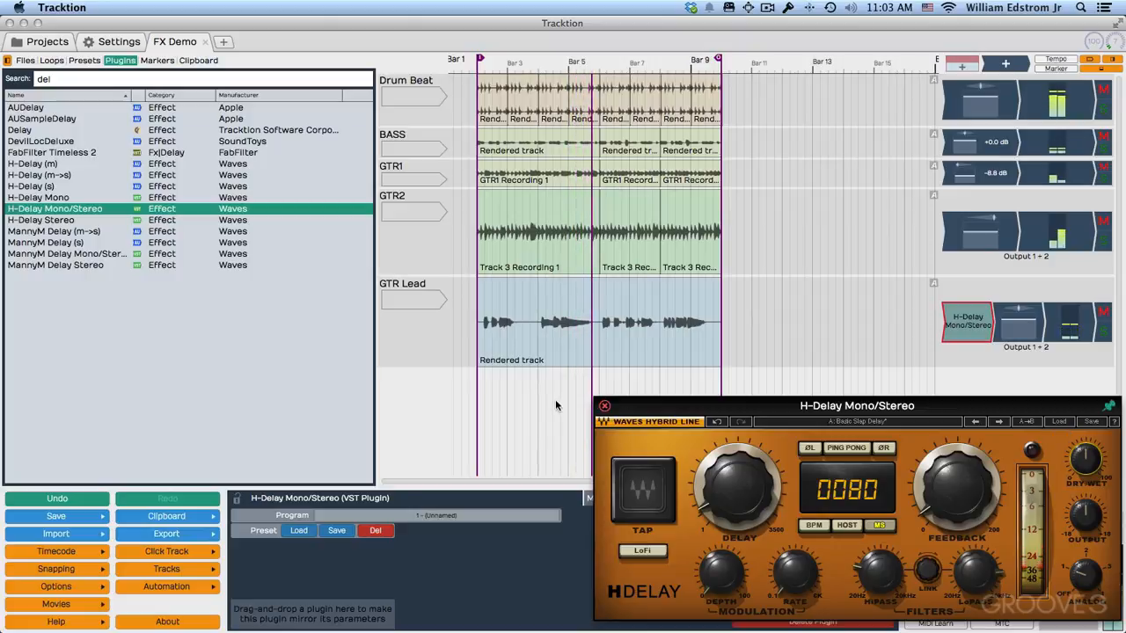
{"action": "key", "text": "space"}
{"action": "left_click", "coordinate": [280, 352]}
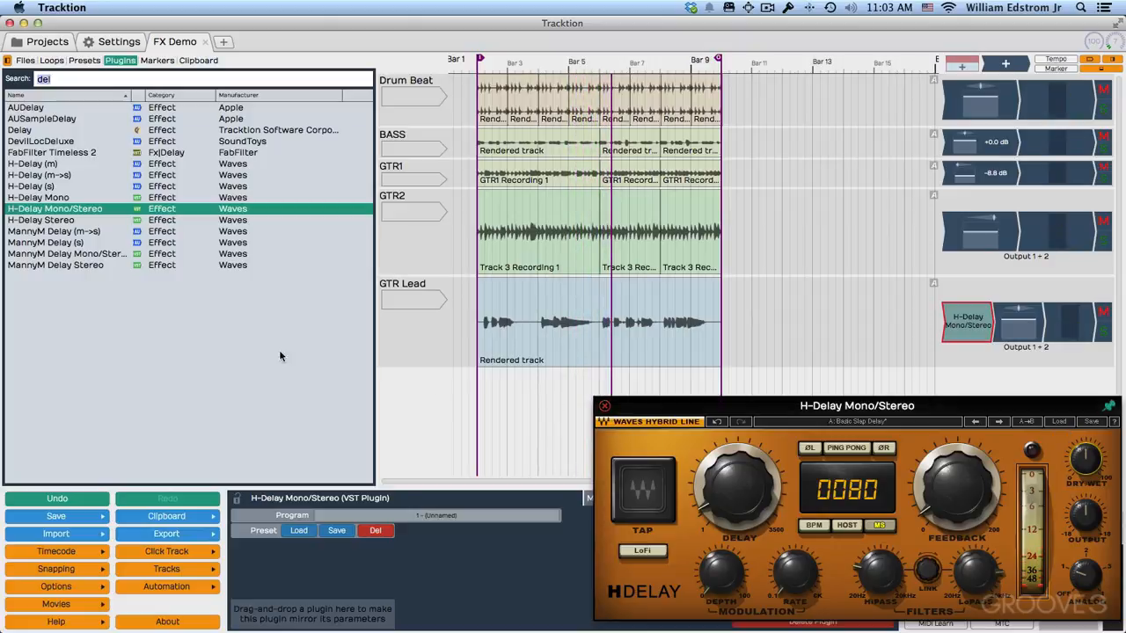
Close the H-Delay window, search the plugin list for "tb" and add TB_Barricade_v3 to the master plugin chain.
{"action": "left_click", "coordinate": [604, 407]}
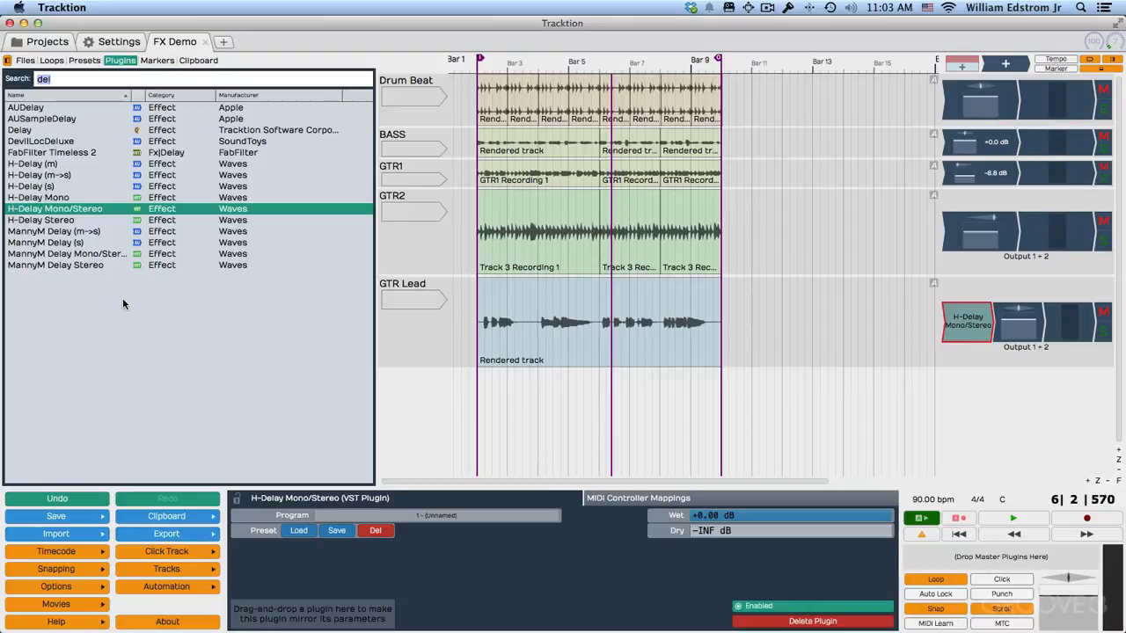
{"action": "key", "text": "BackSpace"}
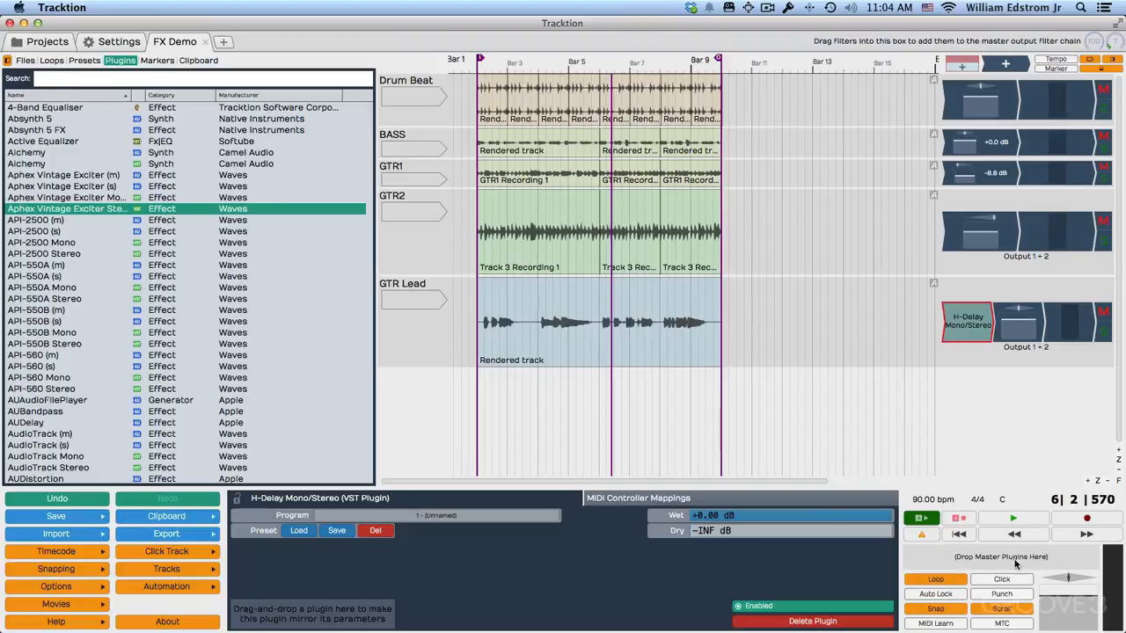
{"action": "left_click", "coordinate": [145, 76]}
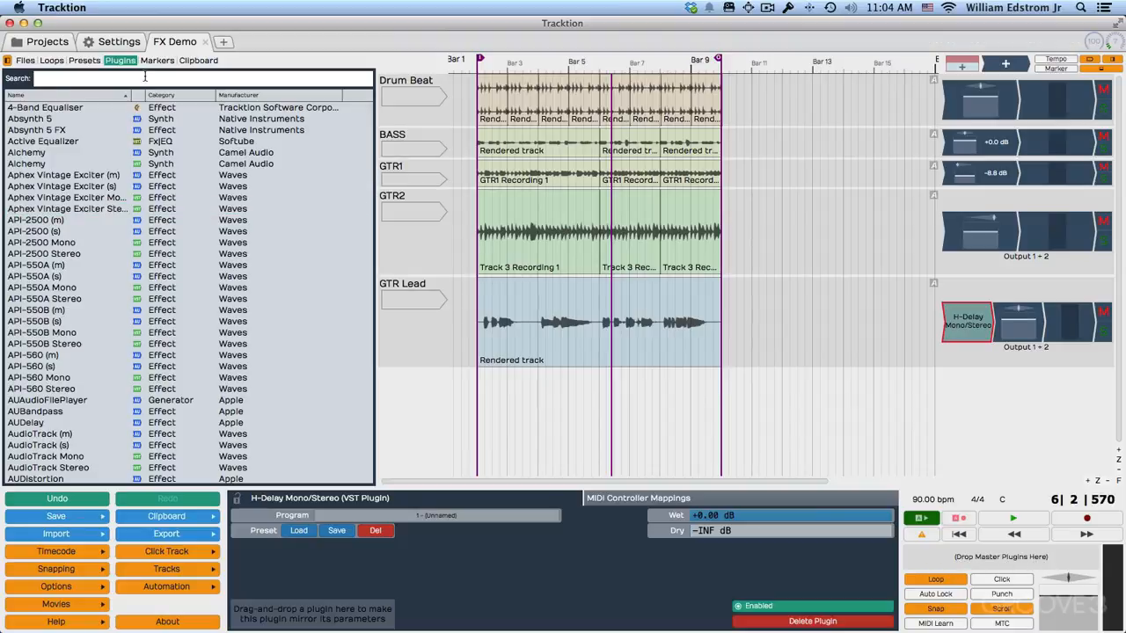
{"action": "type", "text": "tb"}
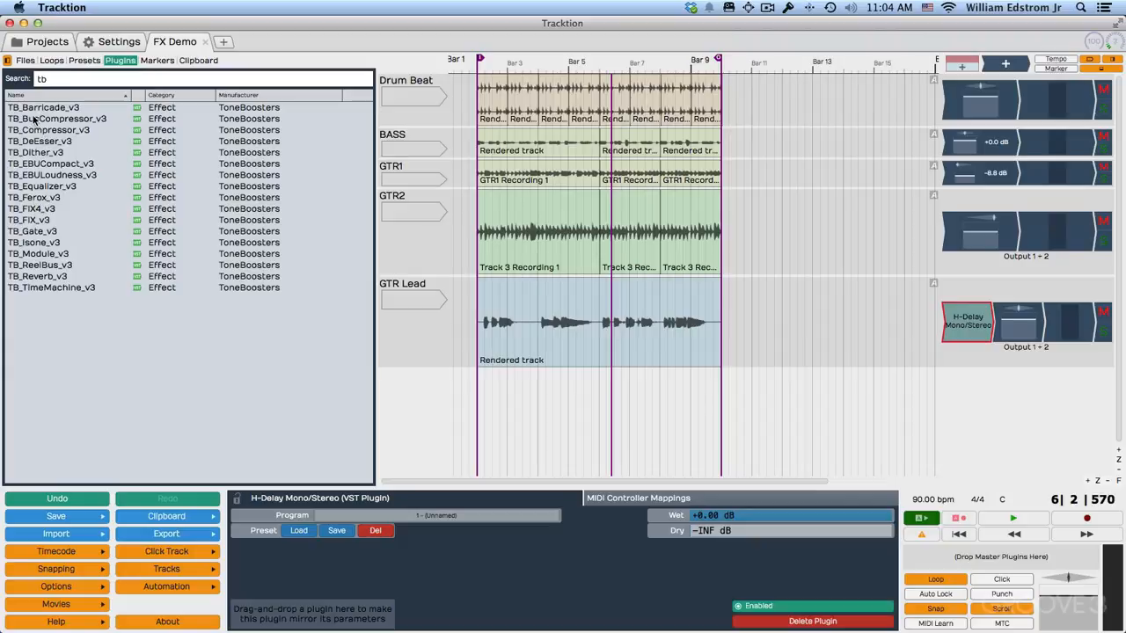
{"action": "left_click_drag", "start_coordinate": [32, 112], "coordinate": [955, 569]}
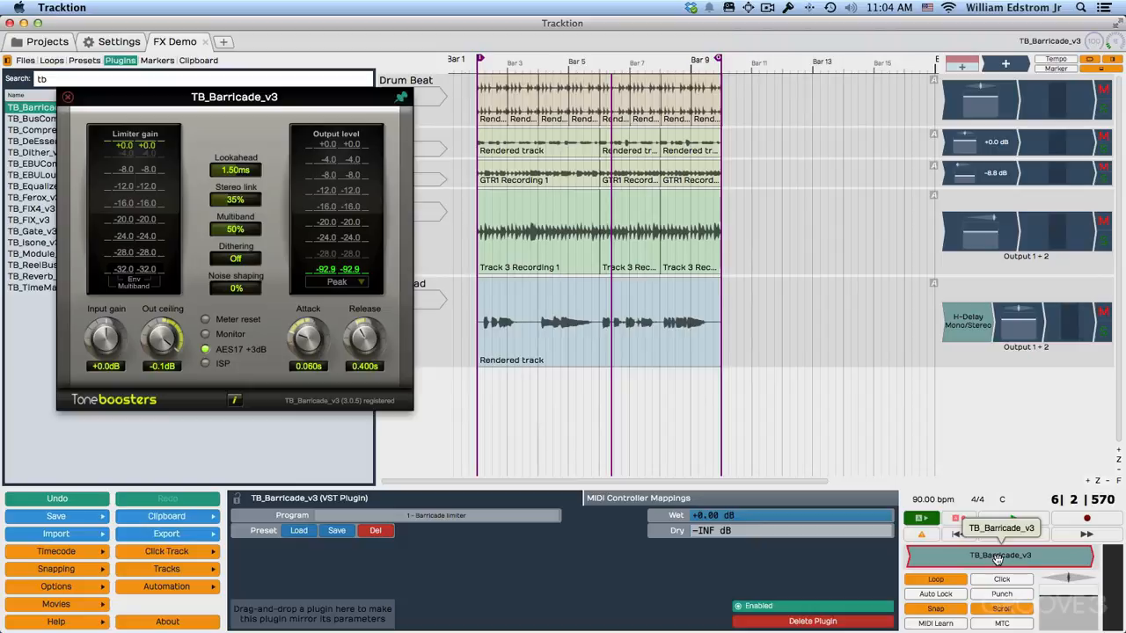
During playback, set TB_Barricade_v3's output ceiling to about -8.2 dB and its input gain to about +4.3 dB.
{"action": "key", "text": "space"}
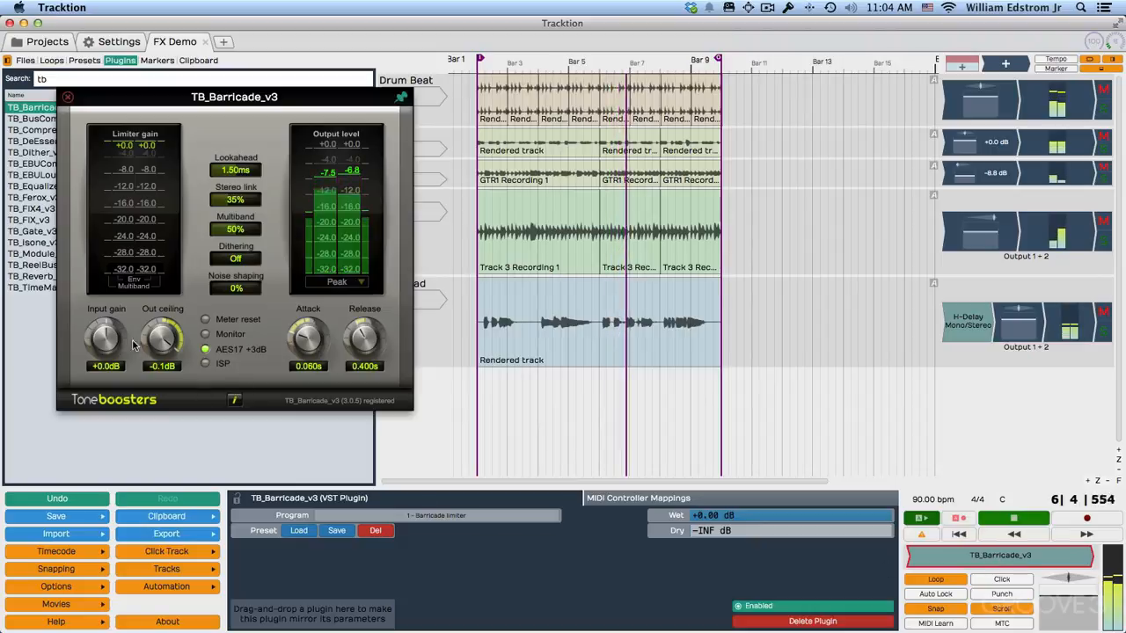
{"action": "left_click_drag", "start_coordinate": [108, 342], "coordinate": [156, 363]}
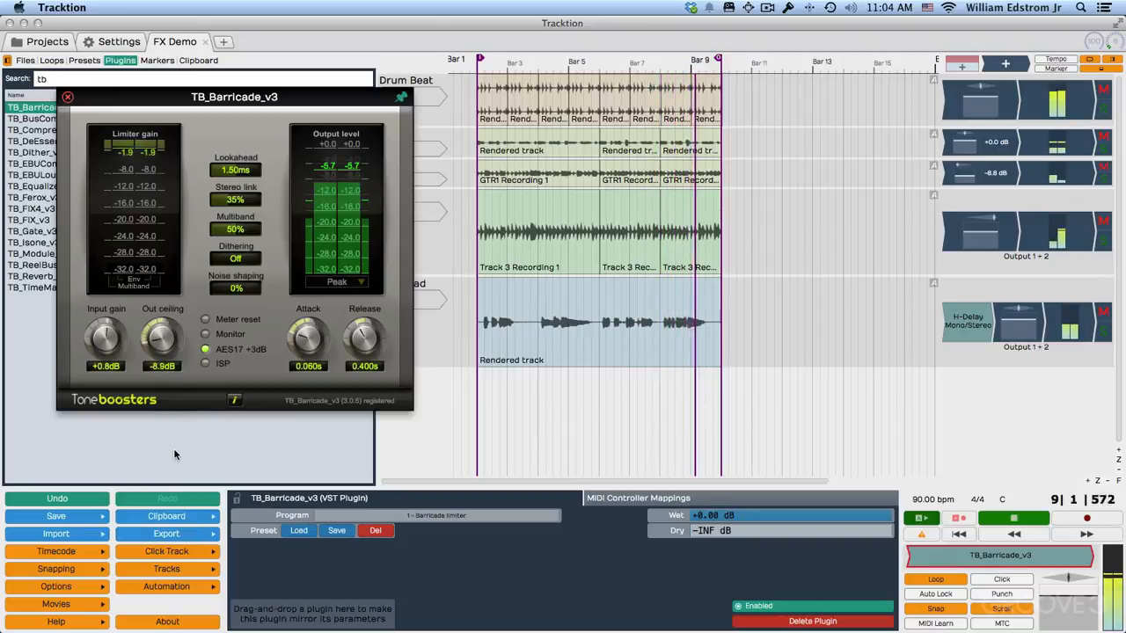
{"action": "mouse_move", "coordinate": [103, 338]}
{"action": "left_mouse_down"}
{"action": "mouse_move", "coordinate": [99, 299]}
{"action": "mouse_move", "coordinate": [102, 324]}
{"action": "left_mouse_up"}
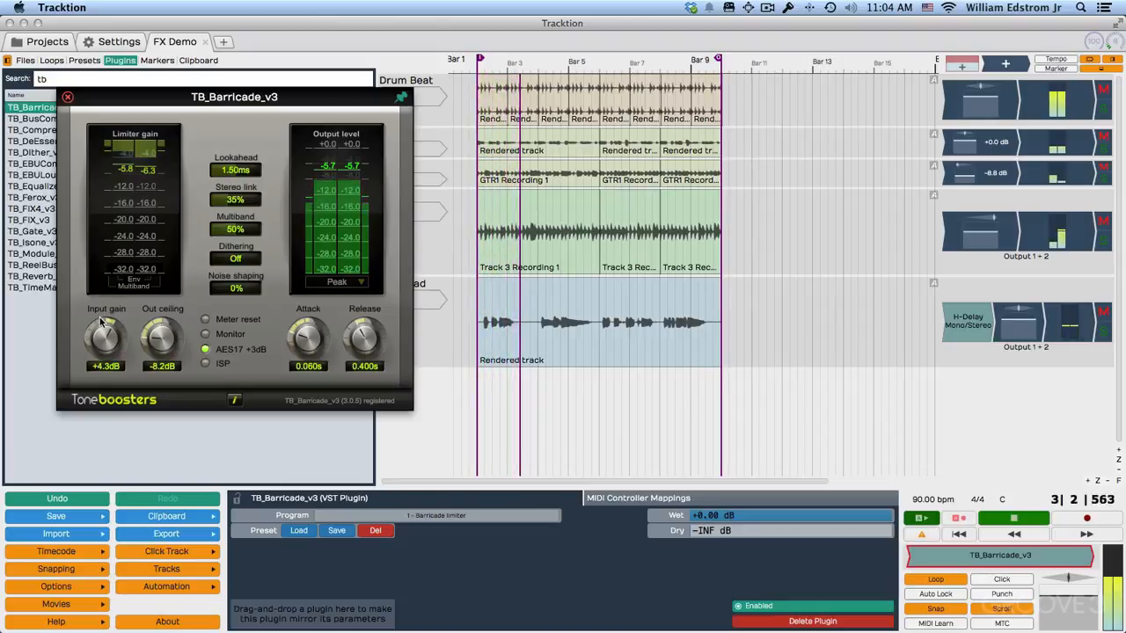
Open H-Delay on the GTR Lead track, raise its delay time to 192 ms and move its window clear of the master section.
{"action": "double_click", "coordinate": [961, 332]}
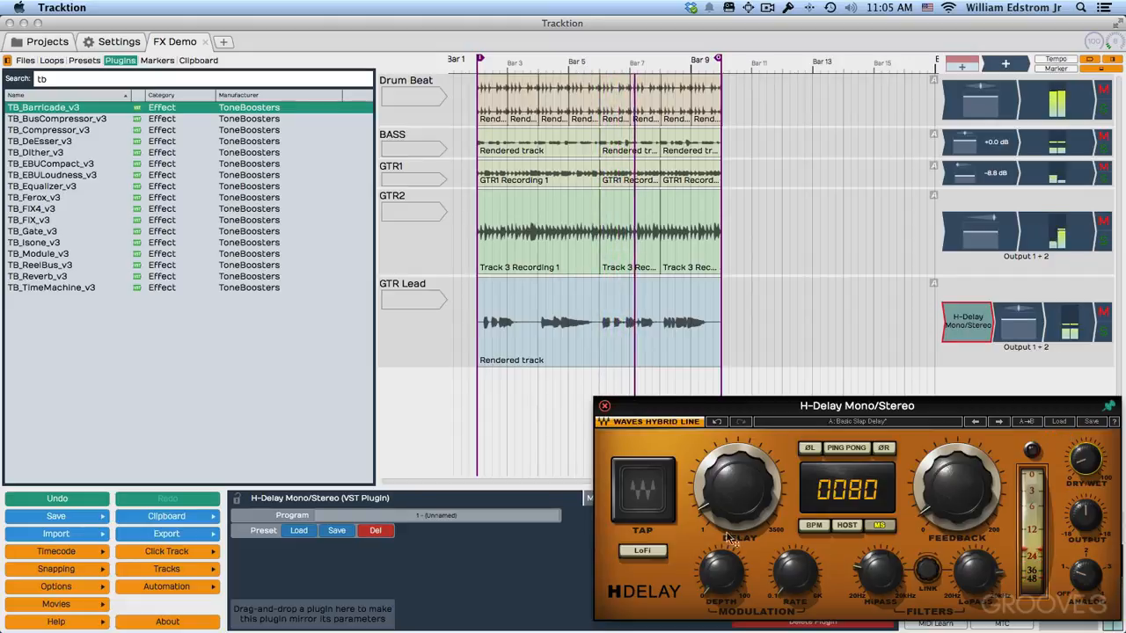
{"action": "scroll", "coordinate": [728, 538], "scroll_direction": "up", "scroll_amount": 5}
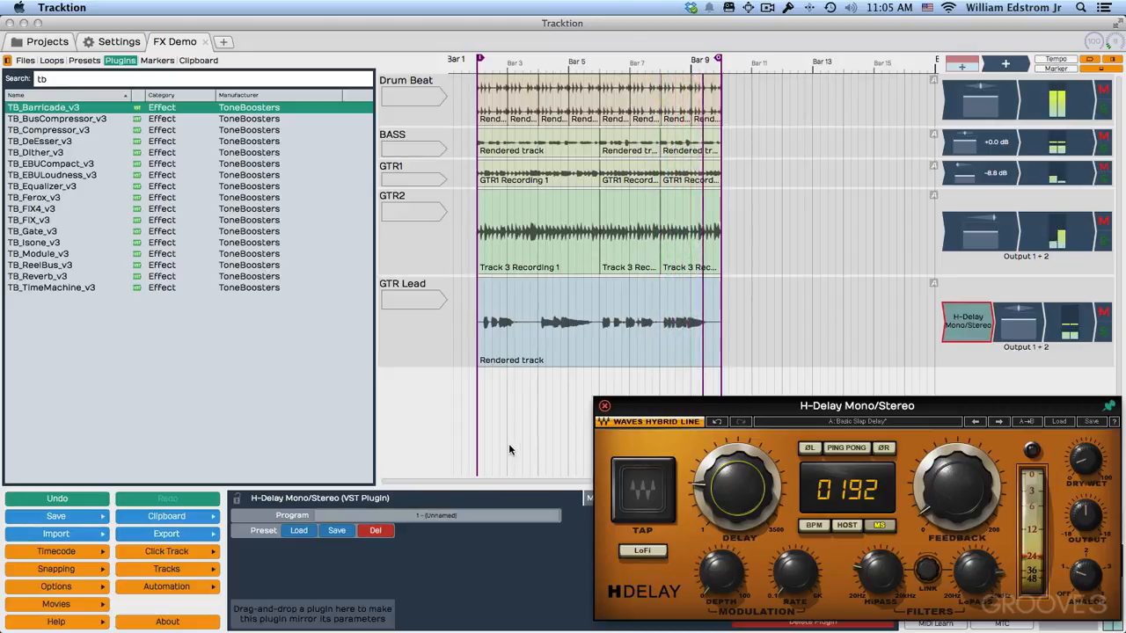
{"action": "left_click_drag", "start_coordinate": [666, 415], "coordinate": [255, 297]}
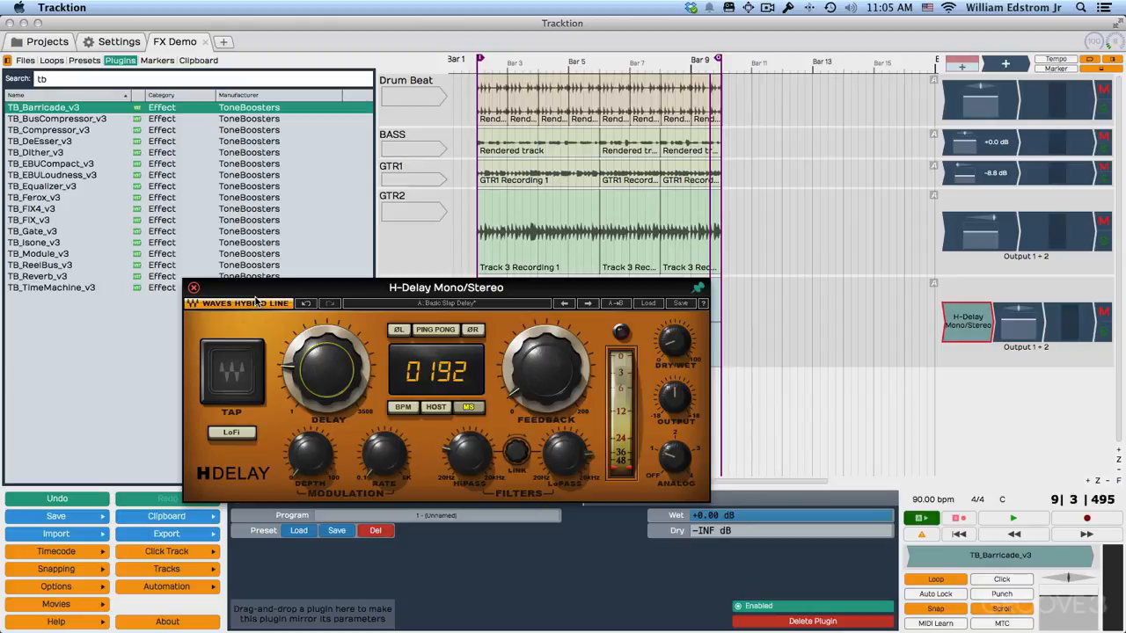
Bypass and re-enable TB_Barricade_v3 on the master chain, and delete it and undo the deletion.
{"action": "double_click", "coordinate": [1043, 560]}
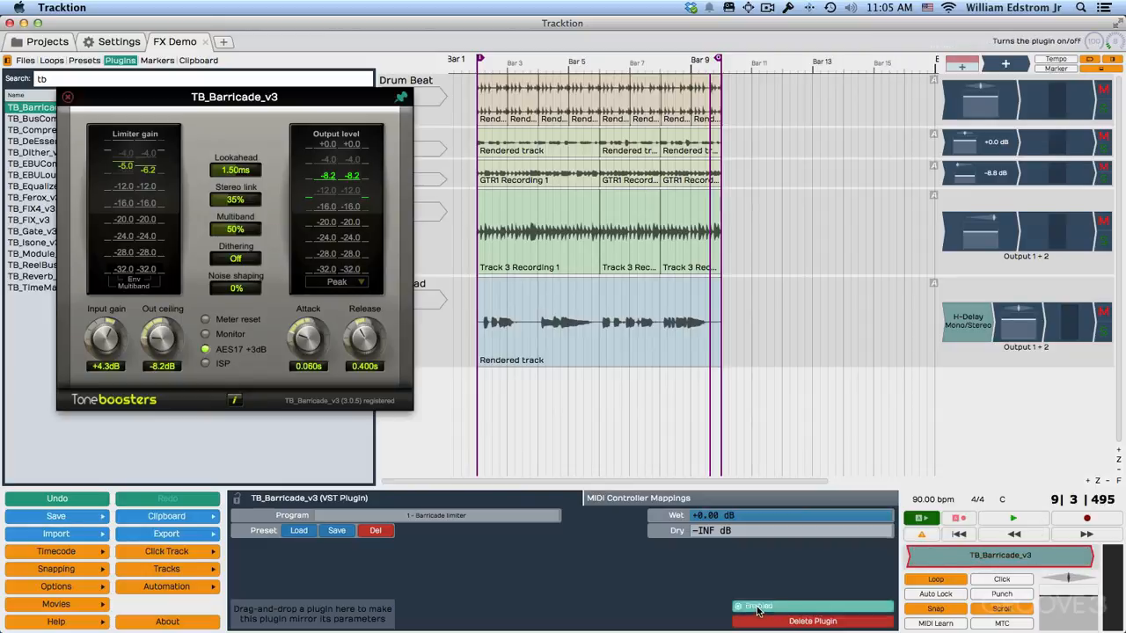
{"action": "left_click", "coordinate": [758, 607]}
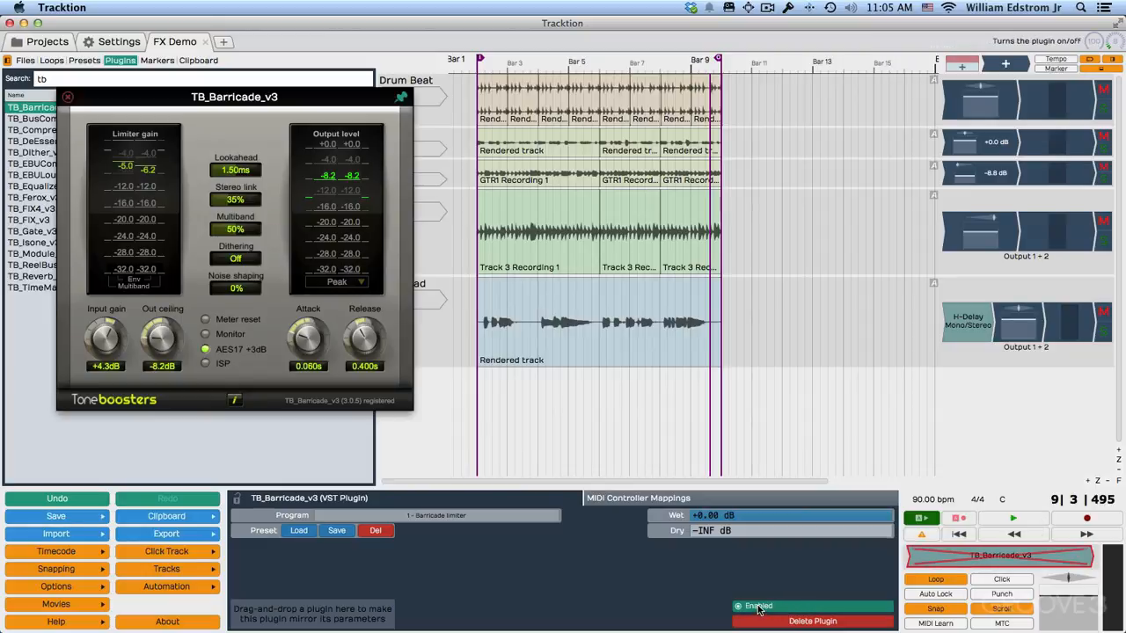
{"action": "left_click", "coordinate": [758, 607]}
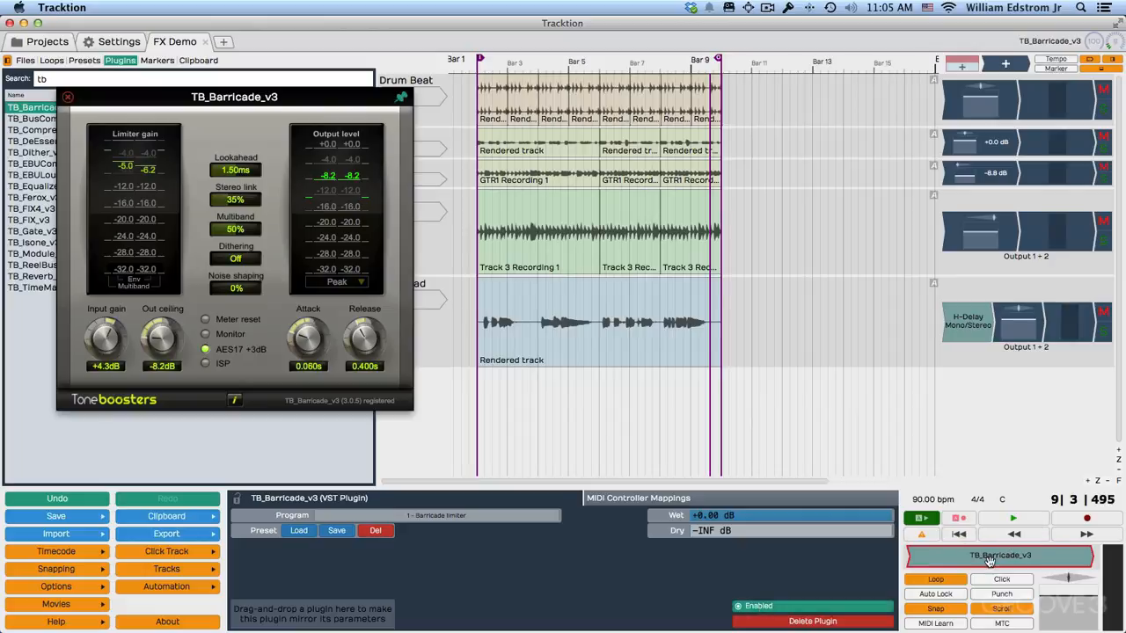
{"action": "key", "text": "Delete"}
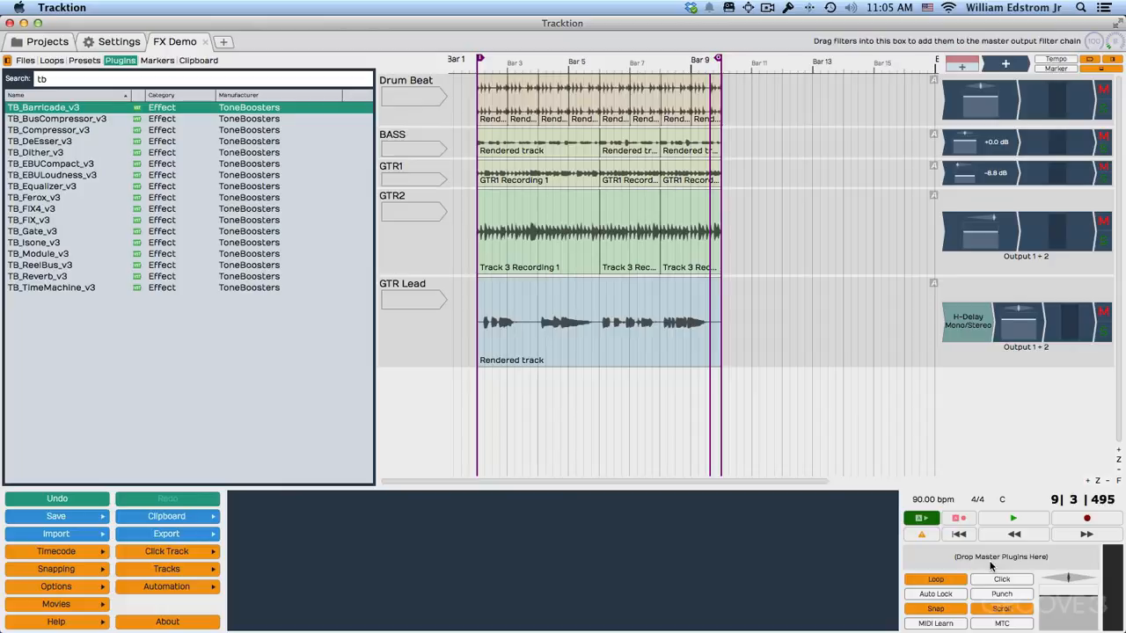
{"action": "key", "text": "super+z"}
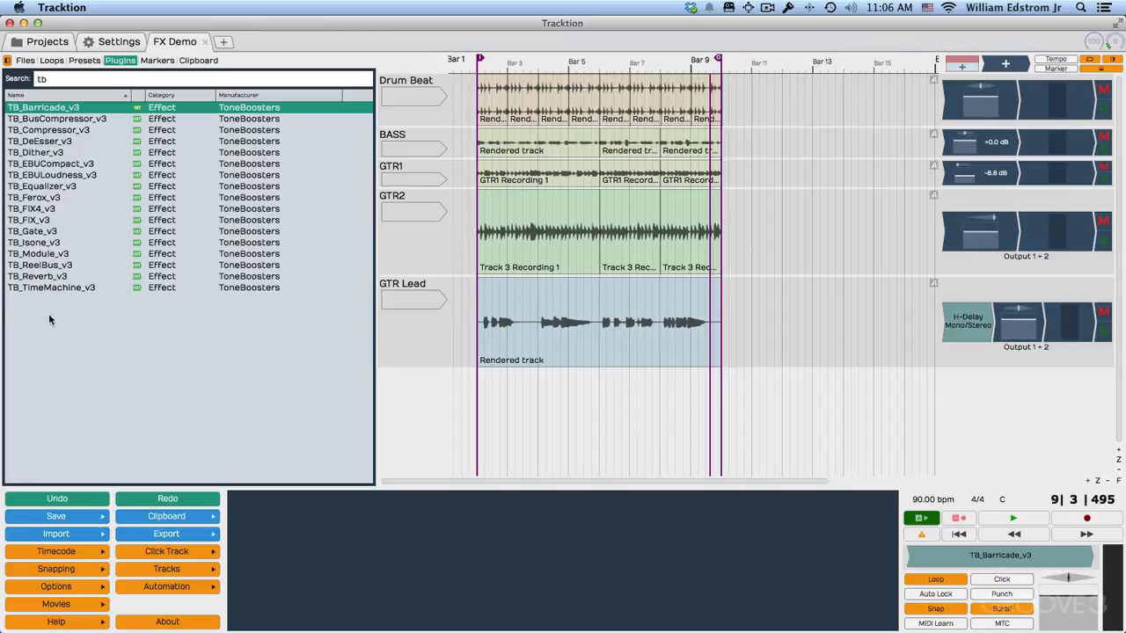
Insert TB_Reverb_v3 after H-Delay on the GTR Lead chain and play the song from just before bar 4.
{"action": "mouse_move", "coordinate": [50, 278]}
{"action": "left_mouse_down"}
{"action": "mouse_move", "coordinate": [561, 336]}
{"action": "mouse_move", "coordinate": [882, 350]}
{"action": "mouse_move", "coordinate": [983, 327]}
{"action": "mouse_move", "coordinate": [950, 277]}
{"action": "mouse_move", "coordinate": [980, 327]}
{"action": "mouse_move", "coordinate": [939, 332]}
{"action": "mouse_move", "coordinate": [983, 334]}
{"action": "left_mouse_up"}
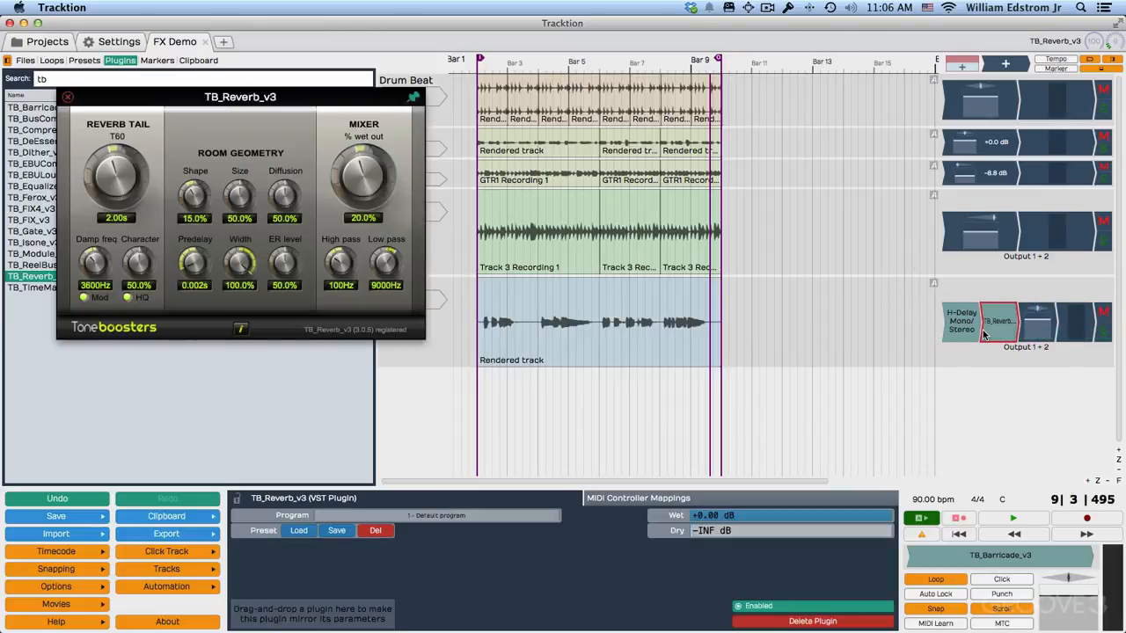
{"action": "key", "text": "space"}
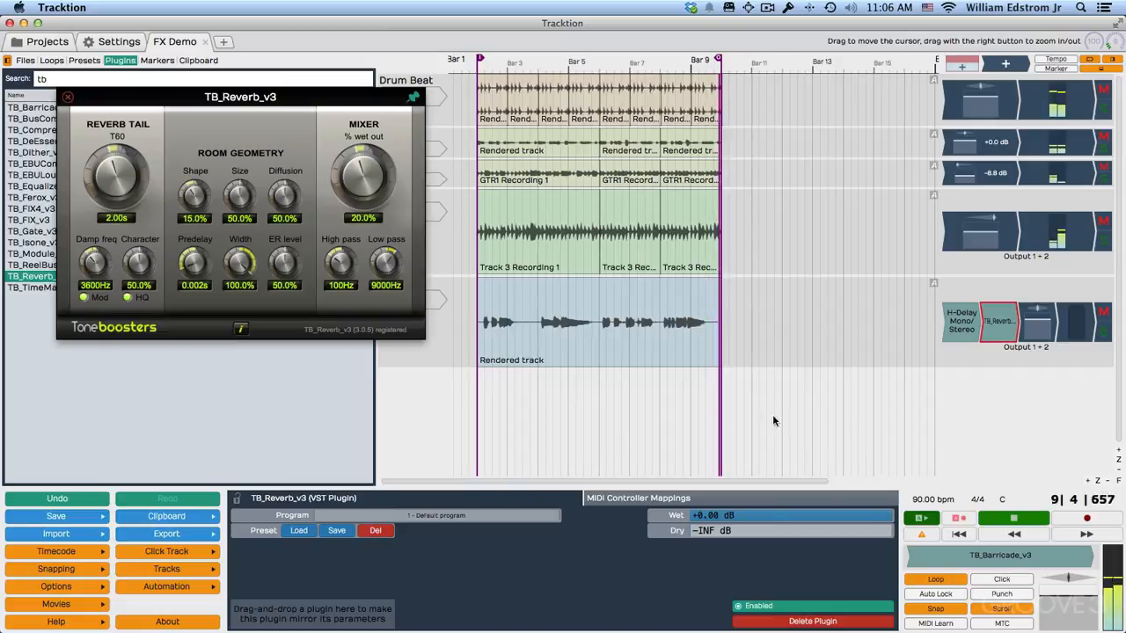
{"action": "left_click", "coordinate": [532, 394]}
{"action": "key", "text": "space"}
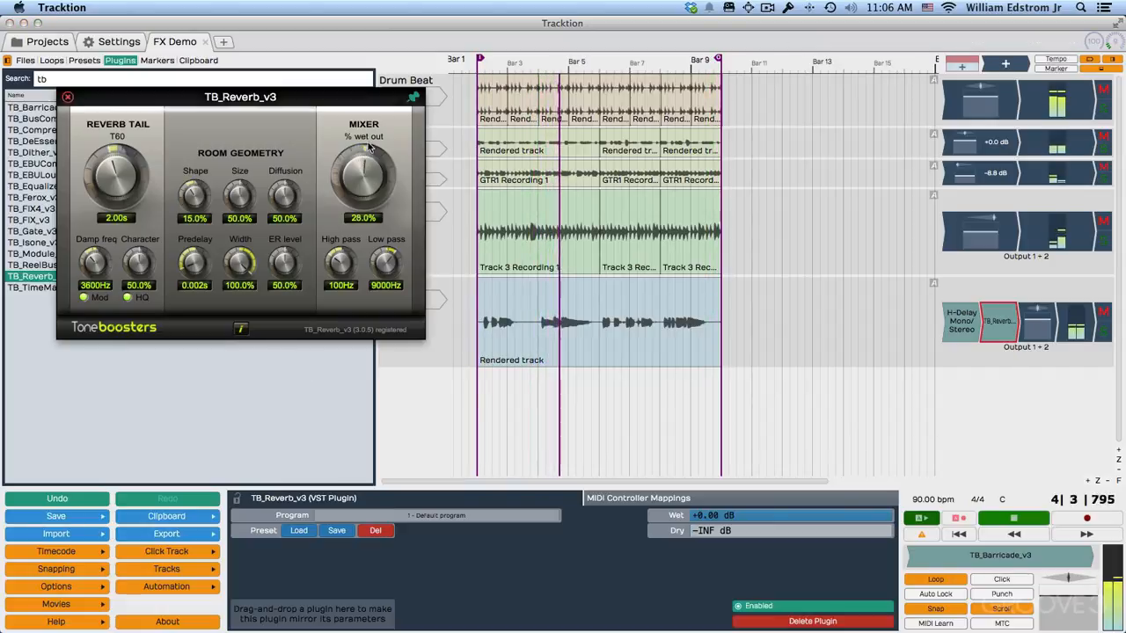
Set TB_Reverb_v3's wet output to about 30.8% and its reverb tail to about 1.14 s, and stop playback.
{"action": "left_click_drag", "start_coordinate": [364, 155], "coordinate": [361, 128]}
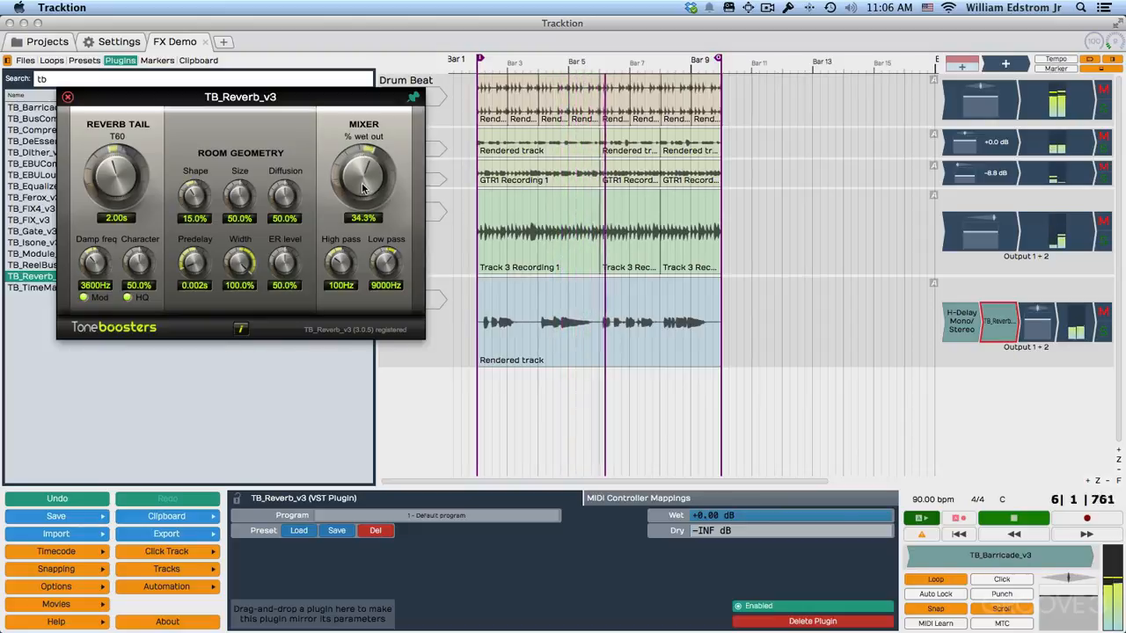
{"action": "left_click_drag", "start_coordinate": [361, 186], "coordinate": [361, 208]}
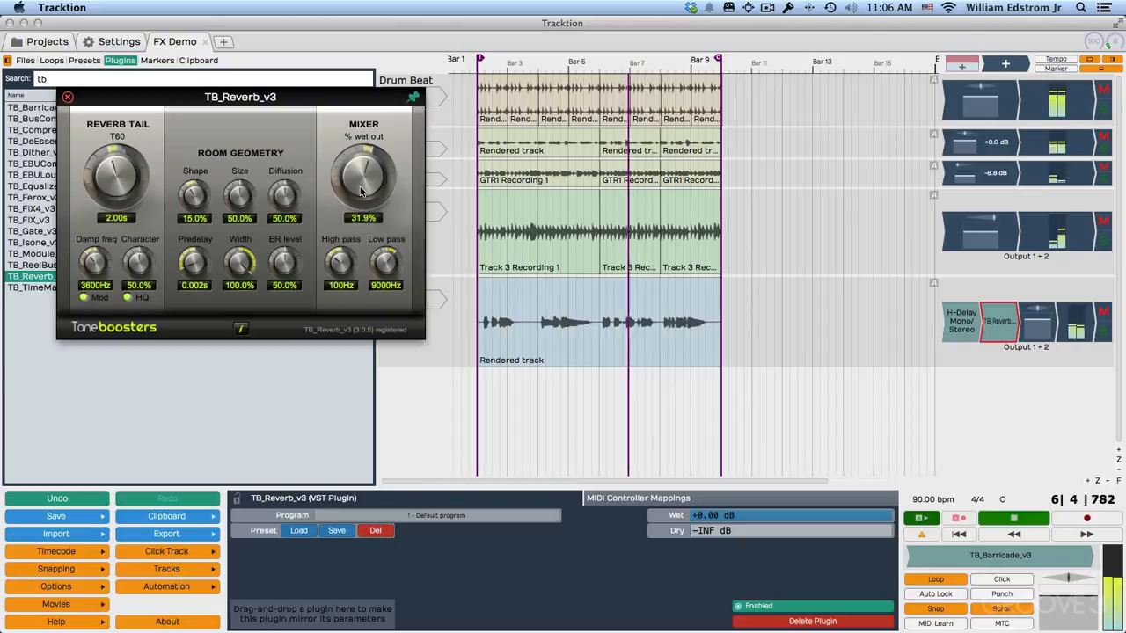
{"action": "left_click_drag", "start_coordinate": [109, 183], "coordinate": [109, 202]}
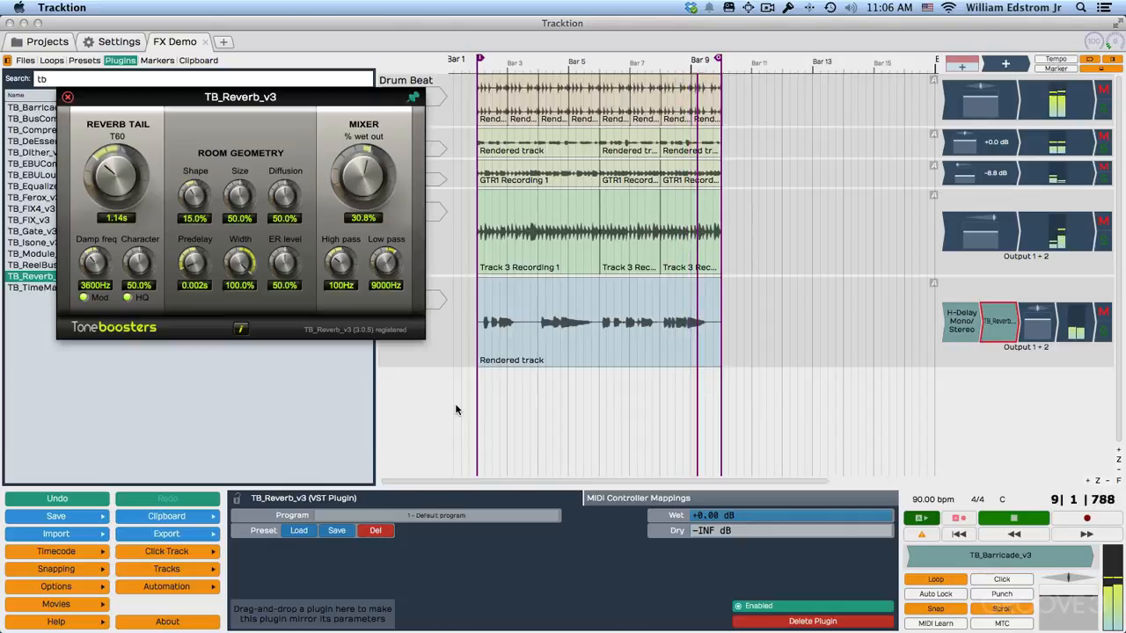
{"action": "key", "text": "space"}
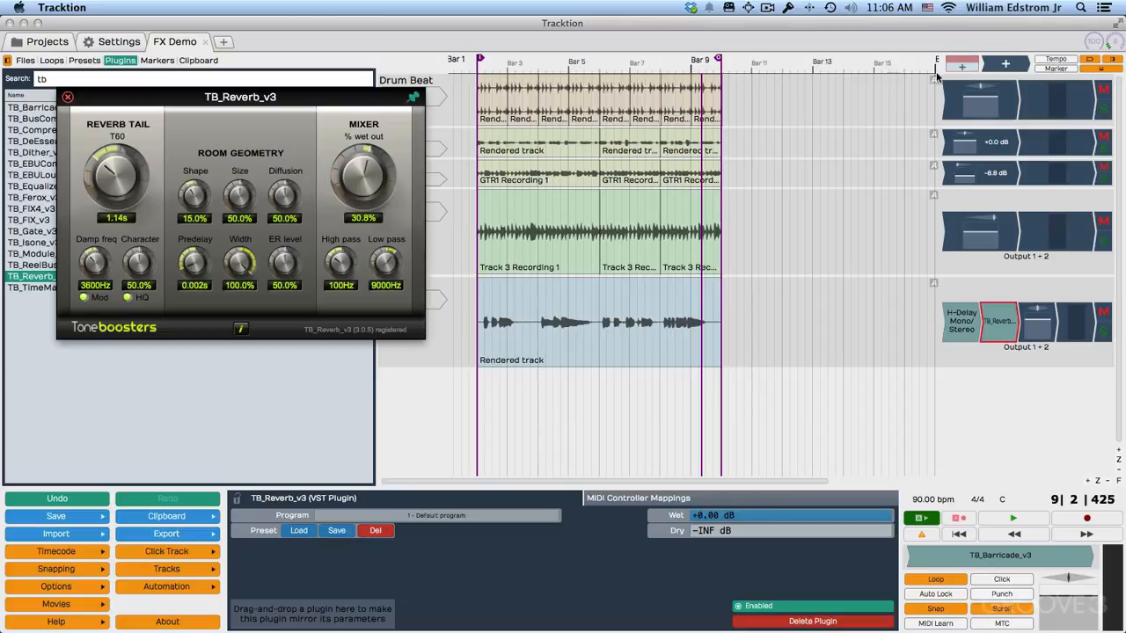
Move the cursor to the end of the edit and widen the track plugin area to roughly twice its width.
{"action": "key", "text": "End"}
{"action": "left_click_drag", "start_coordinate": [940, 110], "coordinate": [707, 112]}
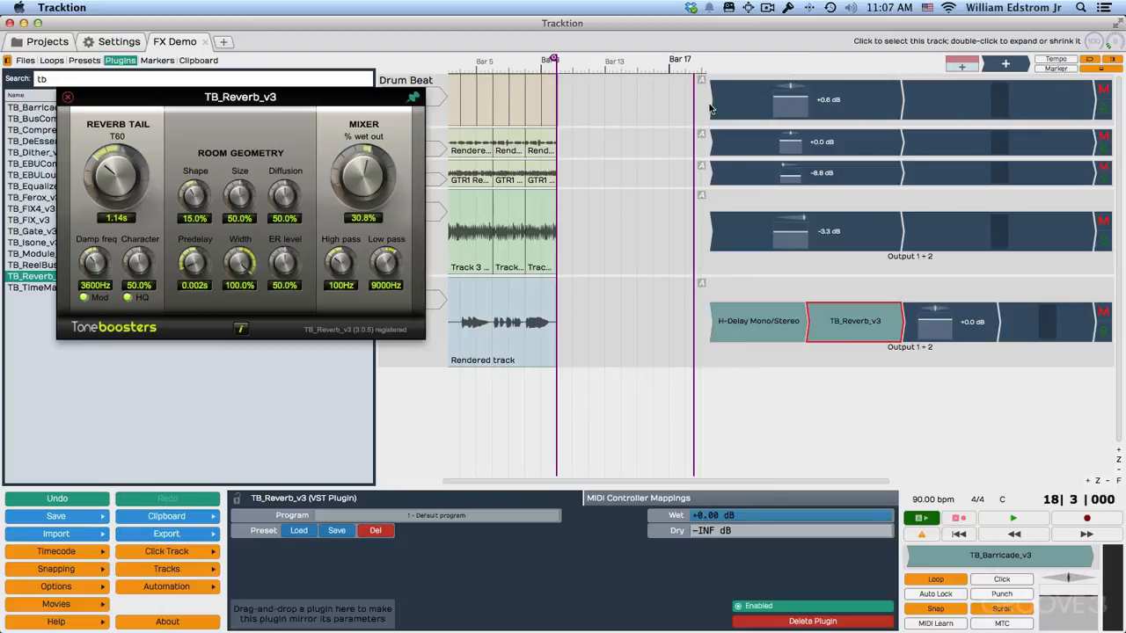
Hide the track plugin area and show it again at its widened size.
{"action": "double_click", "coordinate": [711, 108]}
{"action": "double_click", "coordinate": [711, 107]}
{"action": "double_click", "coordinate": [711, 107]}
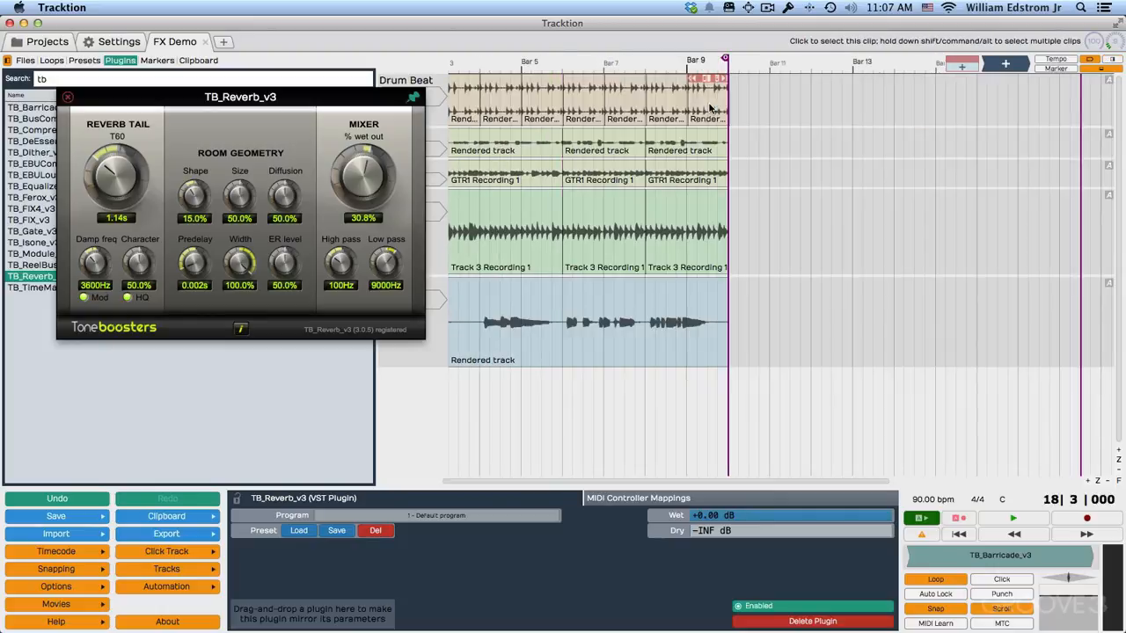
{"action": "double_click", "coordinate": [710, 108]}
{"action": "double_click", "coordinate": [710, 108]}
{"action": "double_click", "coordinate": [711, 107]}
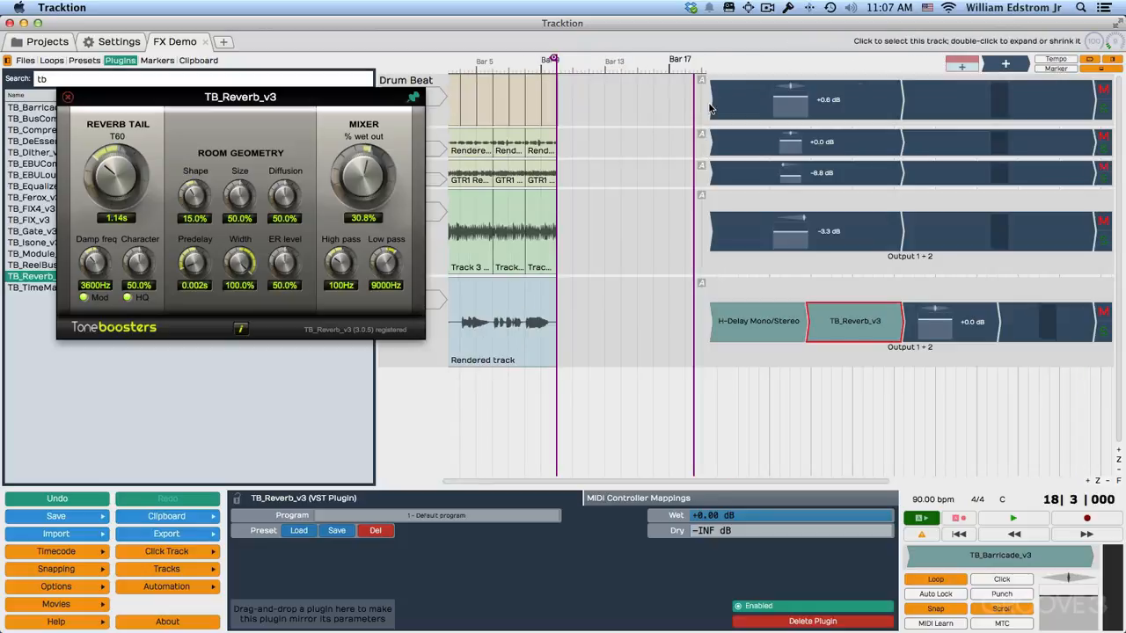